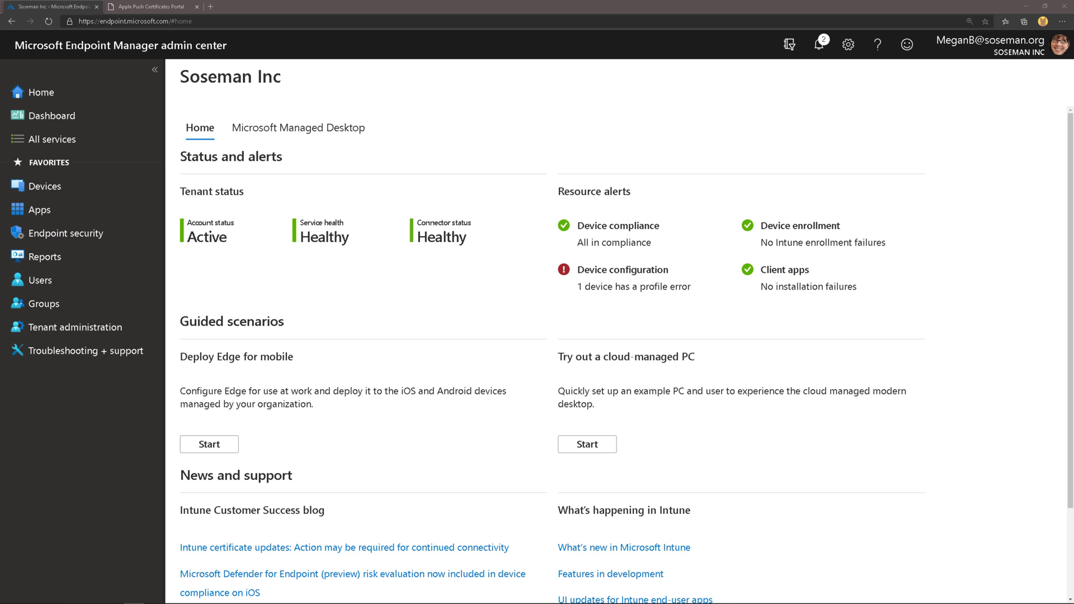
- Open the Apple MDM push certificate setup under Devices > macOS > macOS enrollment
left_click(94, 194)
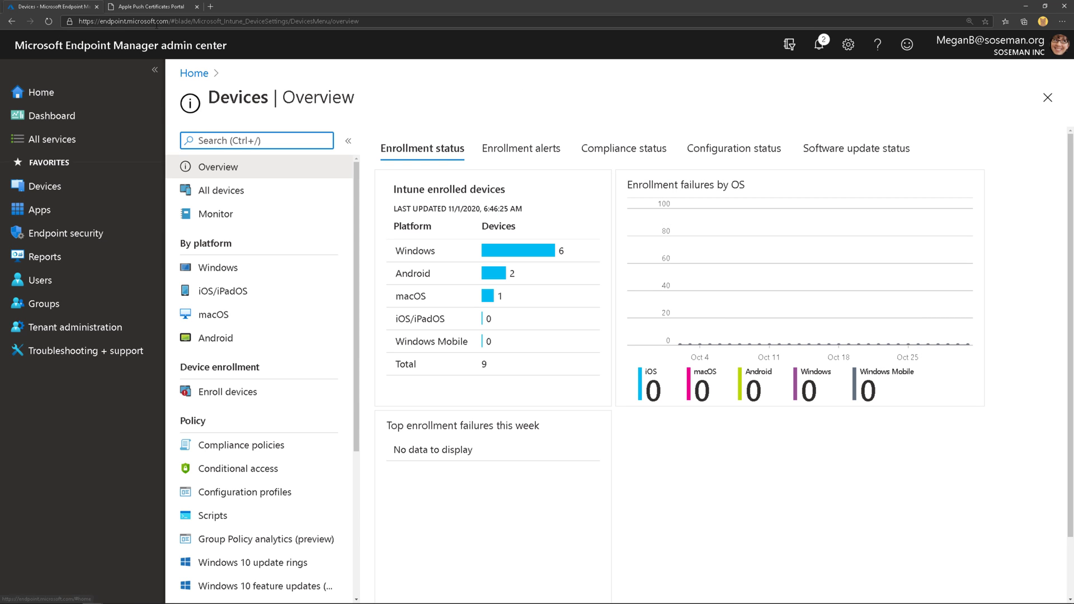
left_click(222, 317)
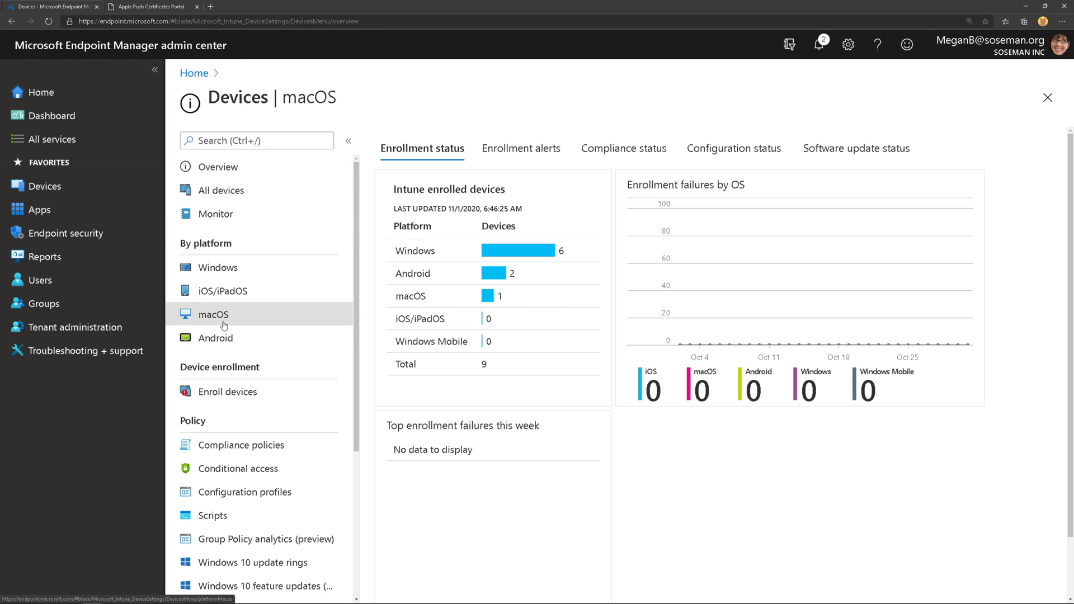
left_click(275, 188)
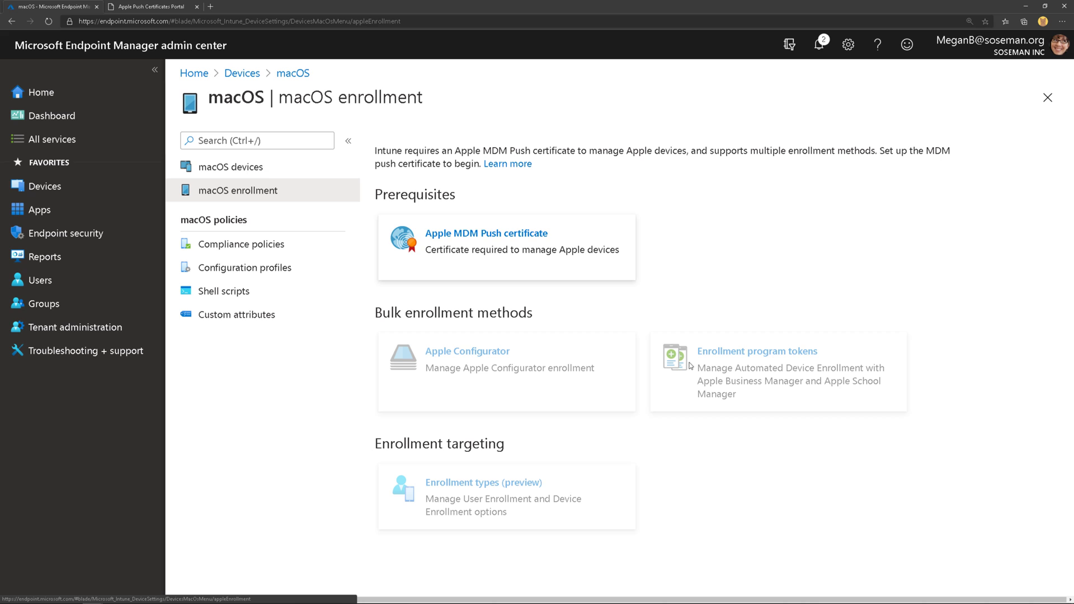
left_click(561, 248)
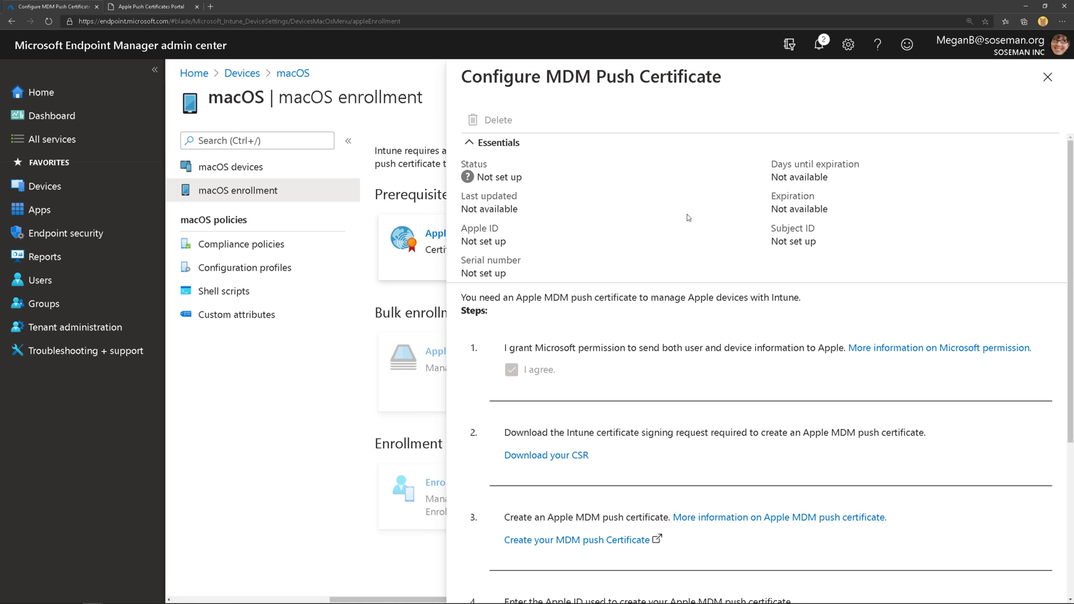
scroll(664, 381, "down", 1)
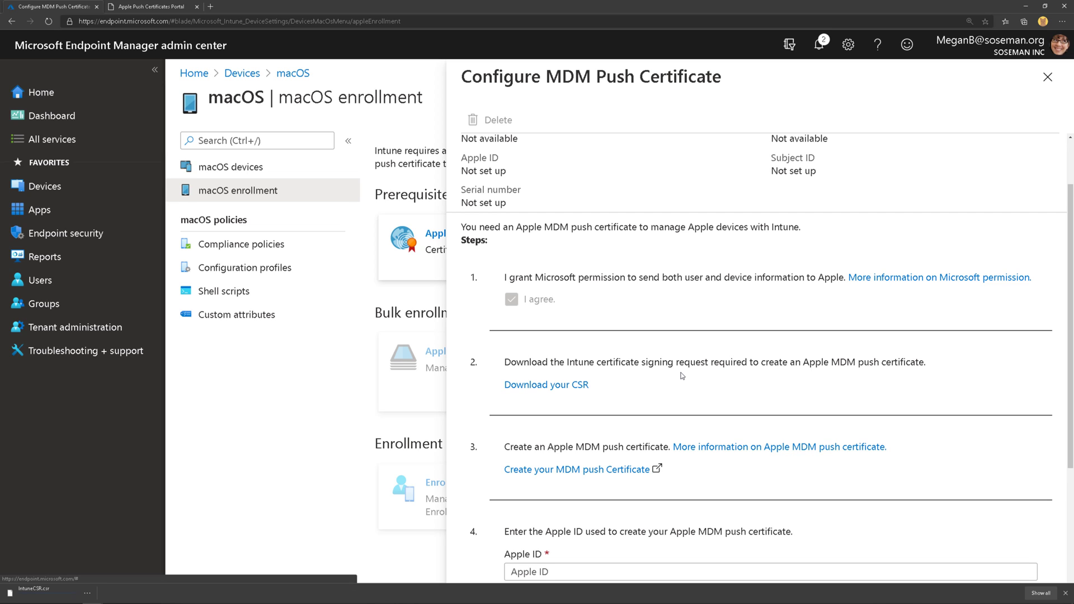
- Create an MDM push certificate at Apple from IntuneCSR.csr and download the resulting .pem
left_click(605, 476)
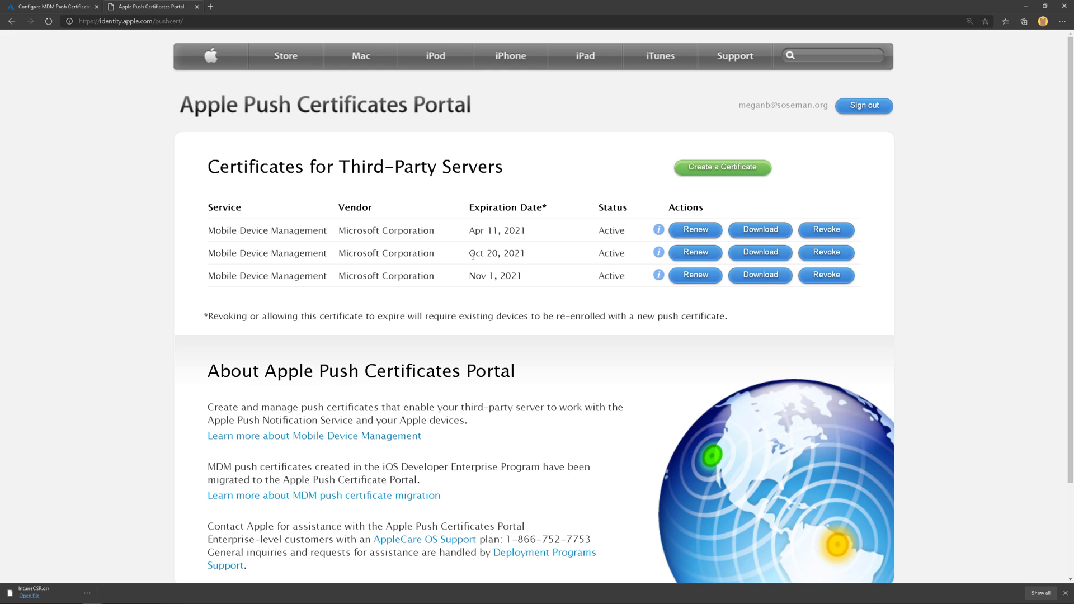
left_click(697, 173)
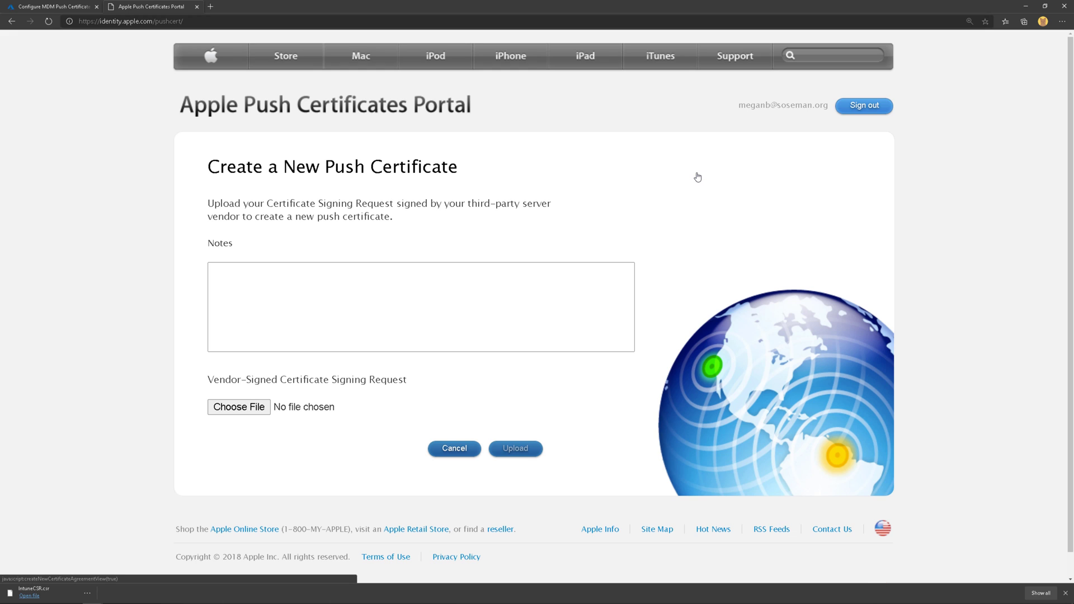
left_click(225, 408)
double_click(117, 73)
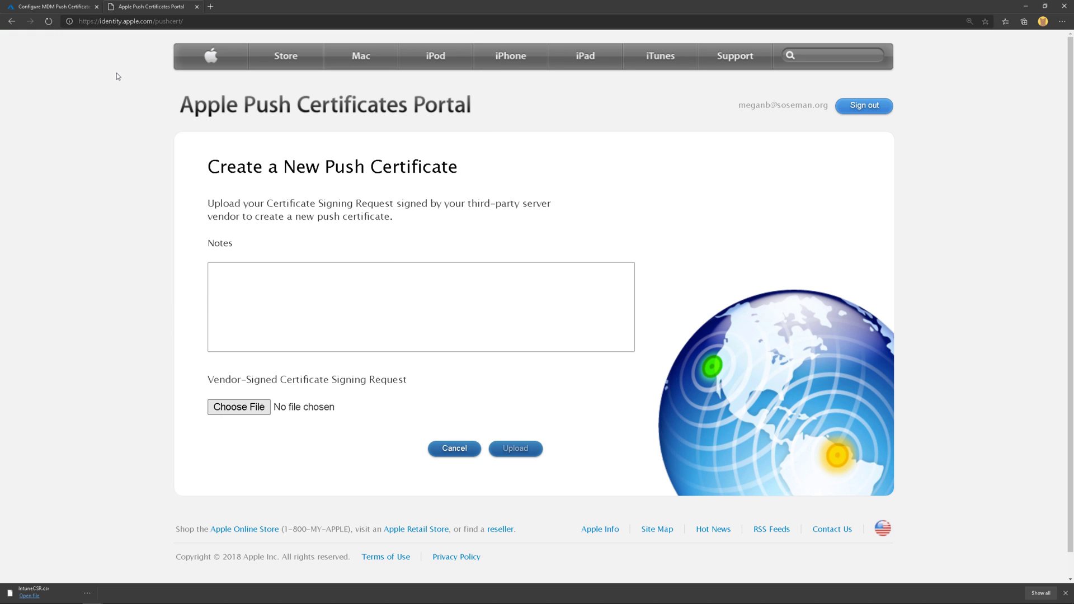
left_click(515, 448)
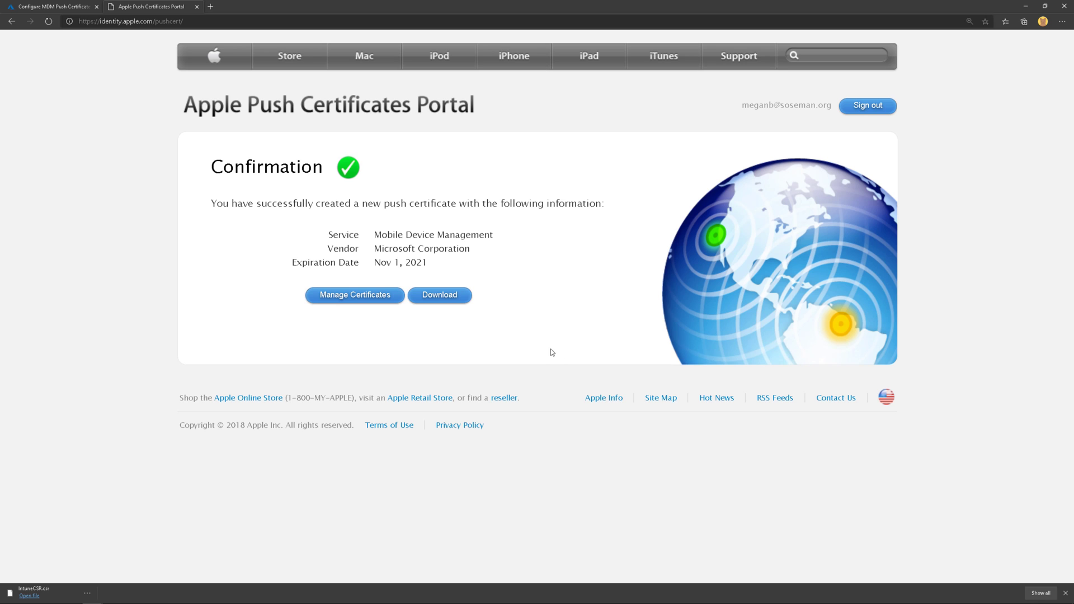
left_click(466, 298)
- Upload the downloaded .pem push certificate to Intune along with the admin's Apple ID
left_click(76, 8)
left_click(197, 6)
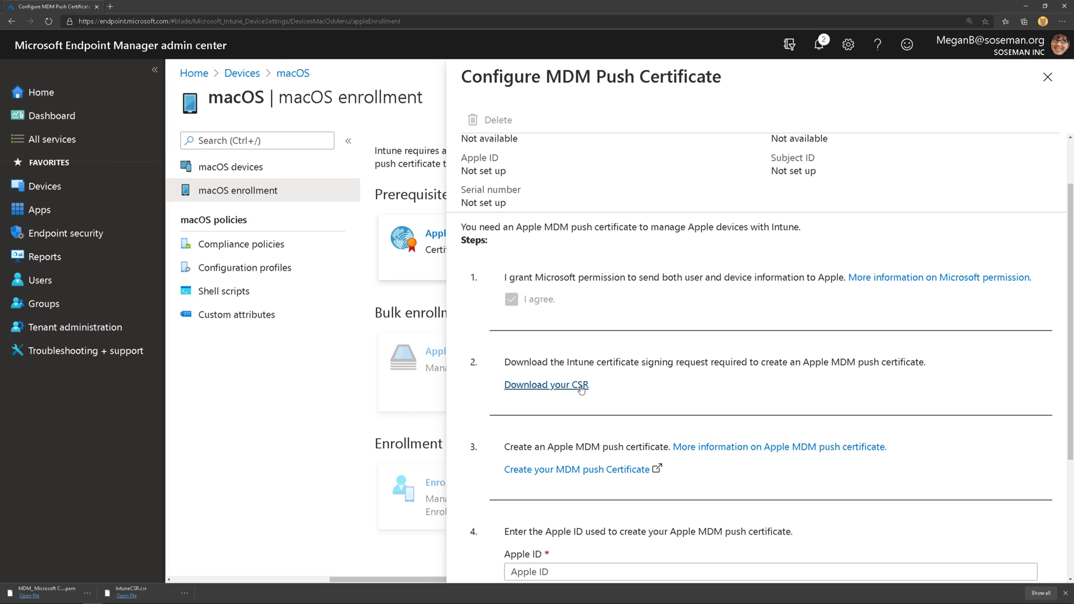
scroll(581, 390, "down", 3)
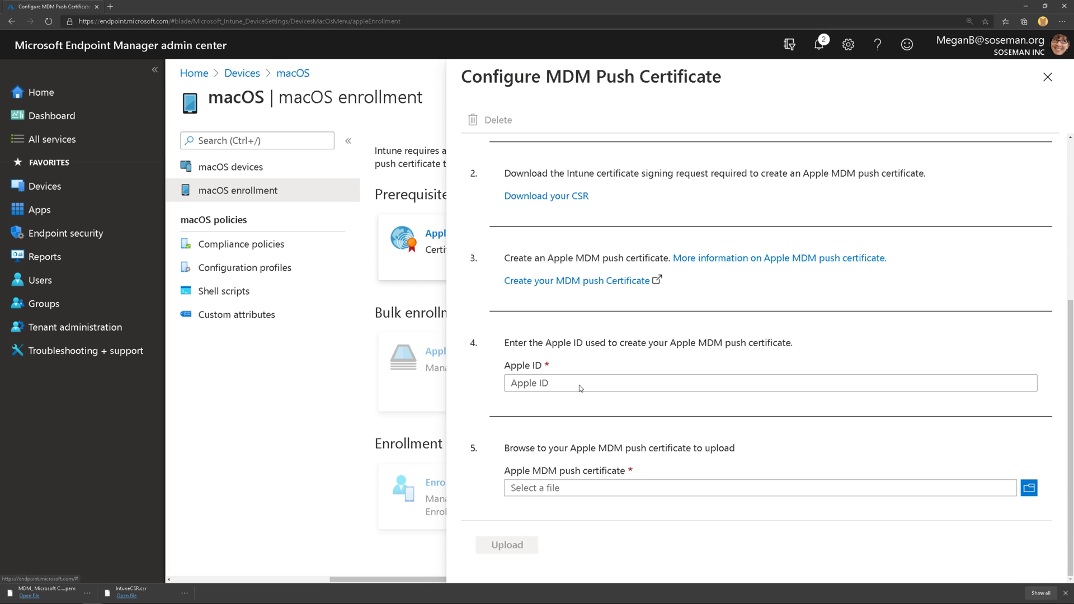
left_click(579, 385)
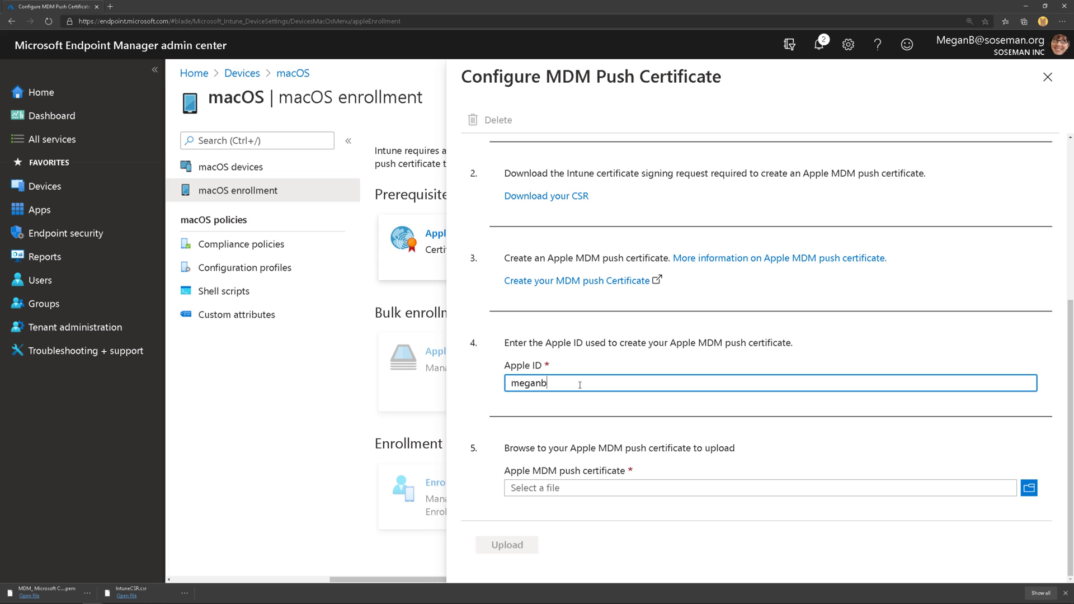
left_click(1029, 488)
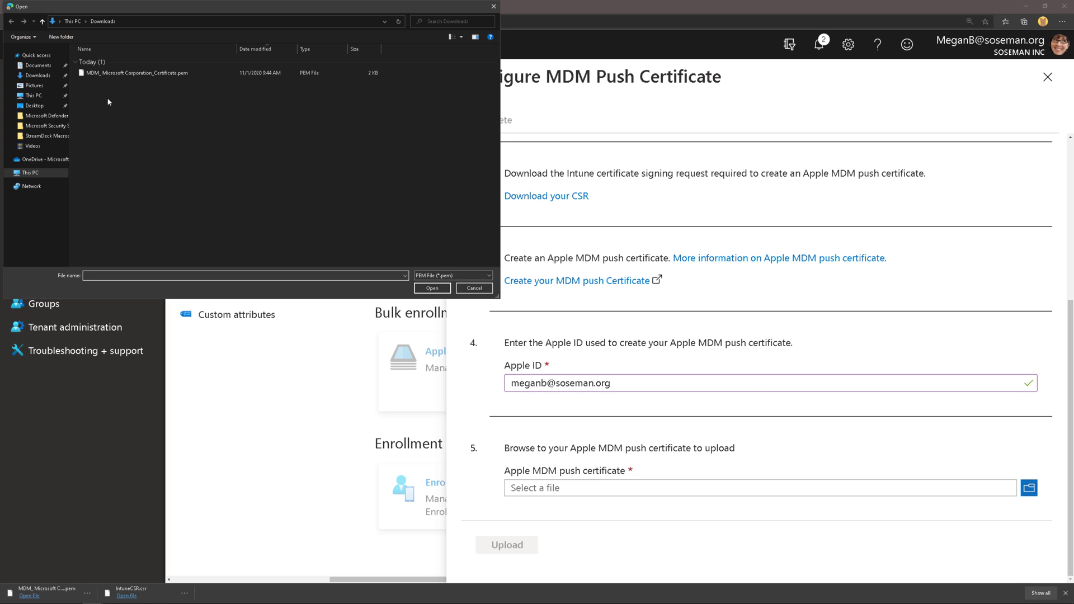
double_click(137, 72)
left_click(497, 546)
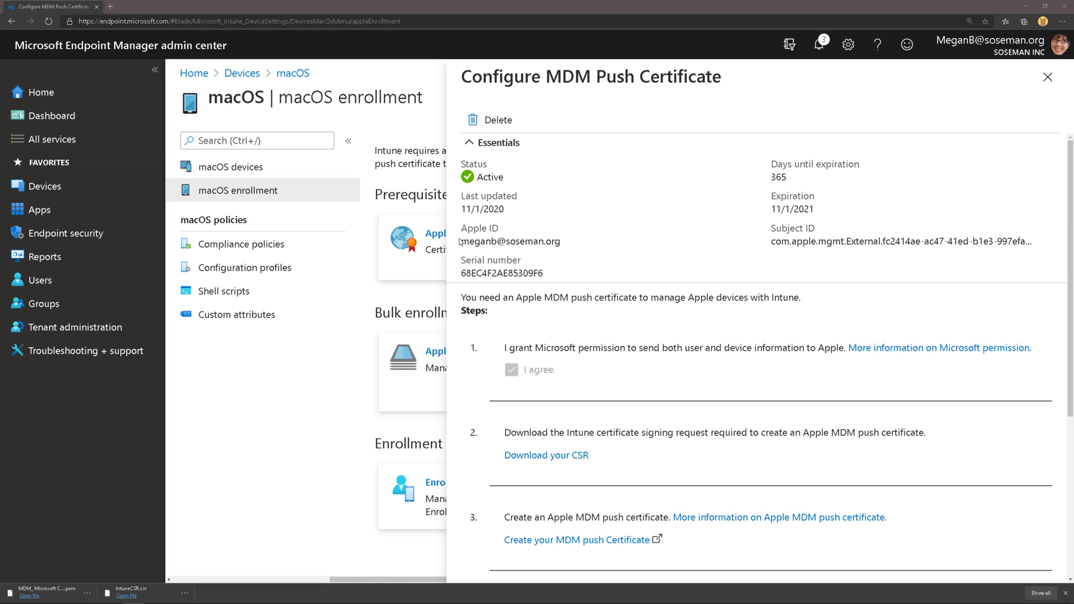
- Review the certificate's Apple ID, last-updated date and 11/1/2021 expiration, then close the blade
left_click_drag(461, 226, 554, 250)
left_click_drag(480, 203, 753, 213)
left_click(780, 191)
triple_click(780, 192)
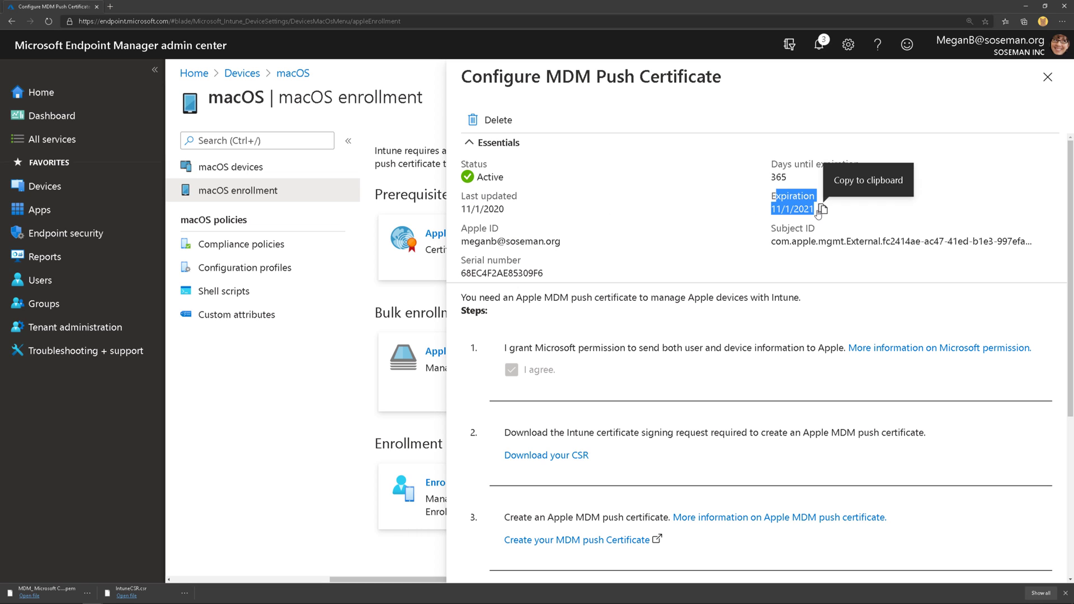
left_click(784, 203)
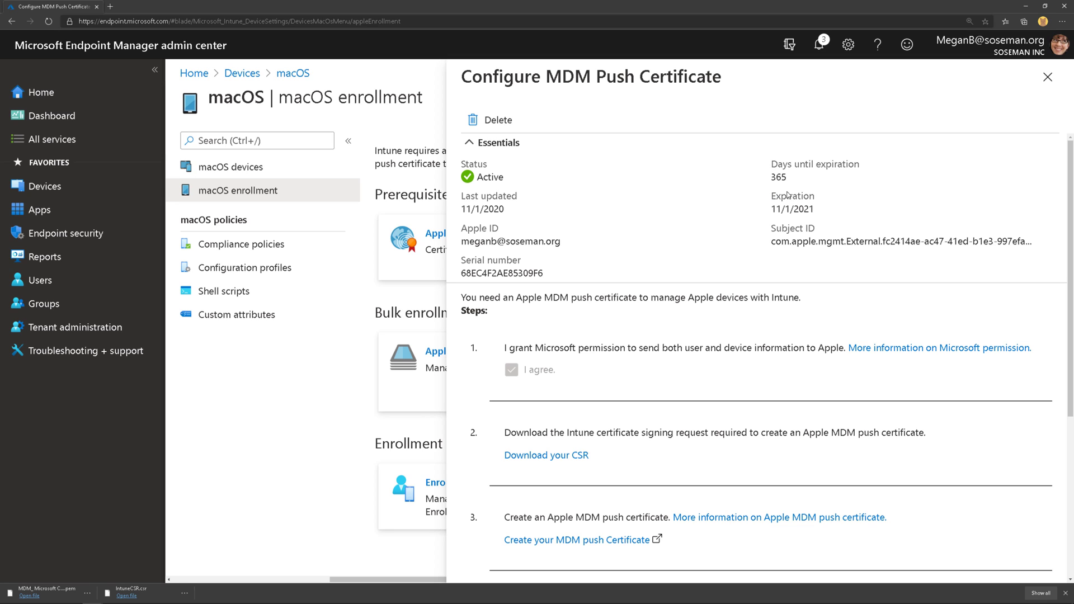
left_click(1048, 77)
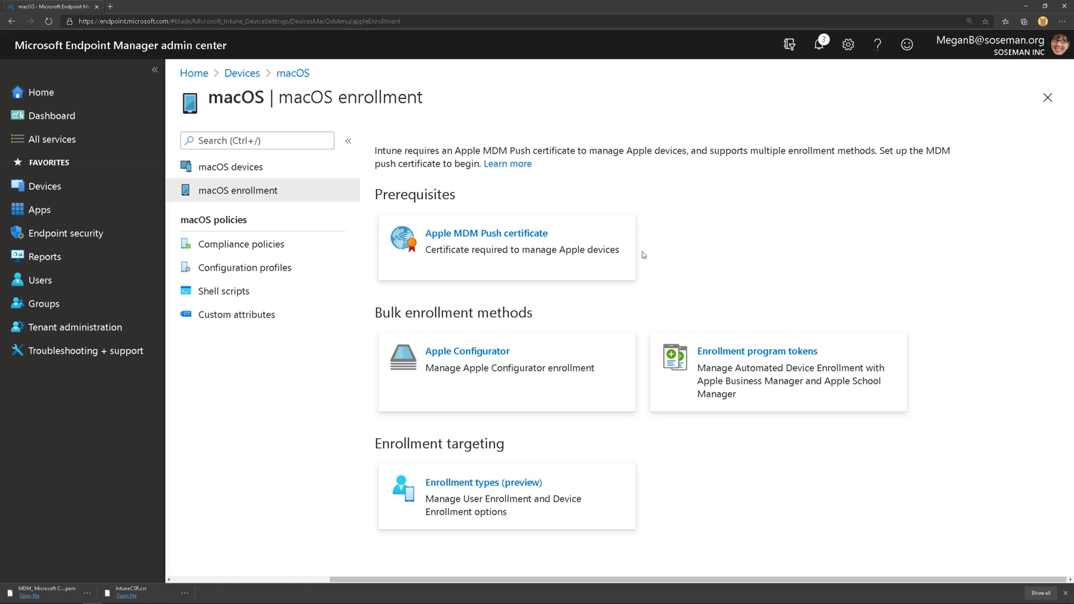
- Navigate Devices > Enroll devices > Enrollment restrictions to see the All Users defaults
left_click(241, 75)
left_click(276, 393)
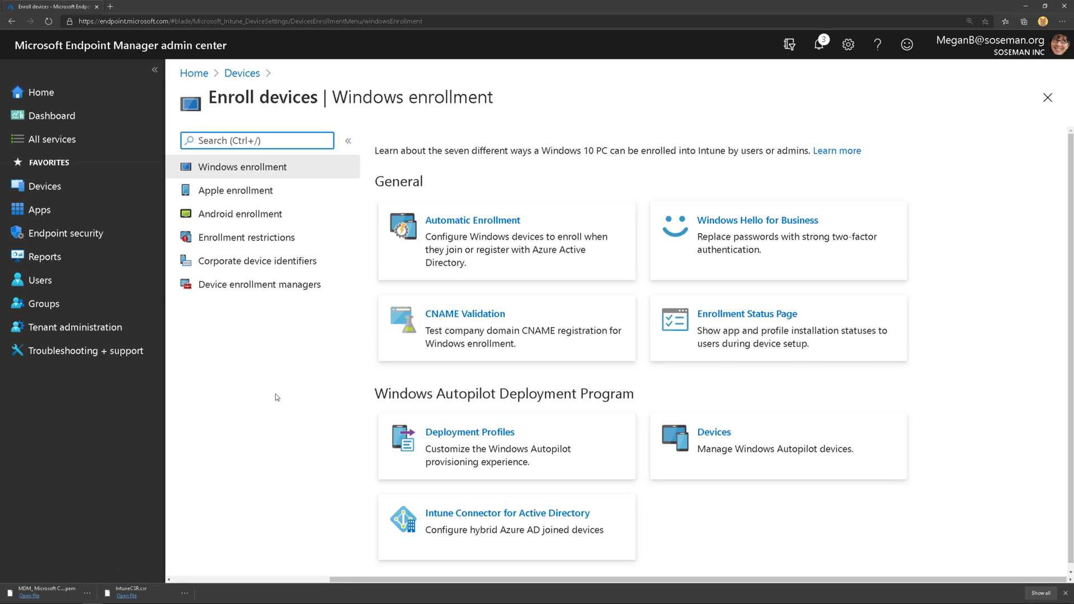
left_click(324, 240)
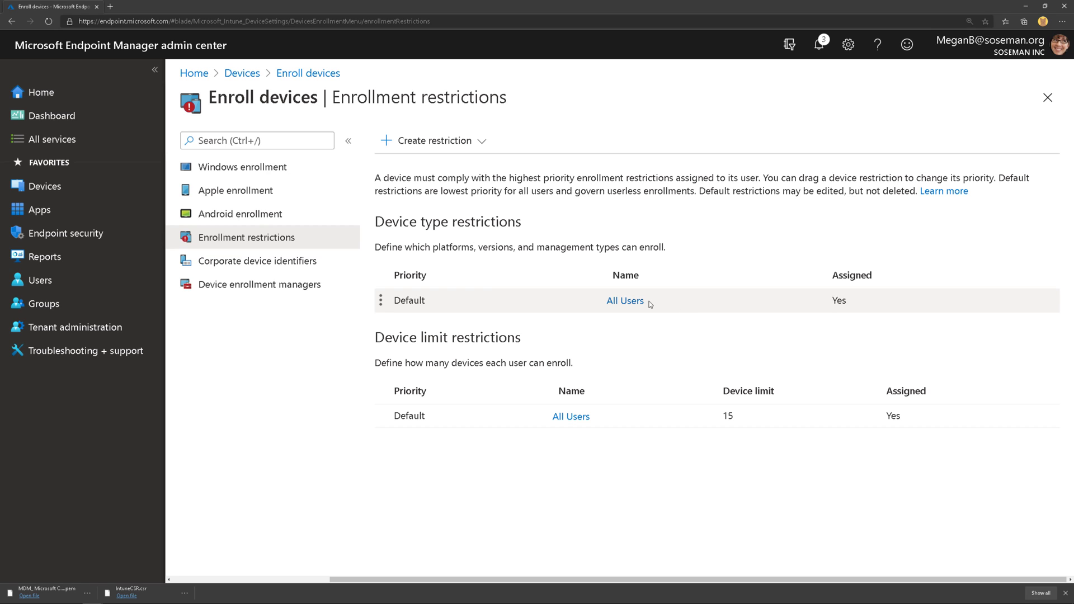
- Start a new device type restriction named 'Test' and continue to platform settings
left_click(464, 144)
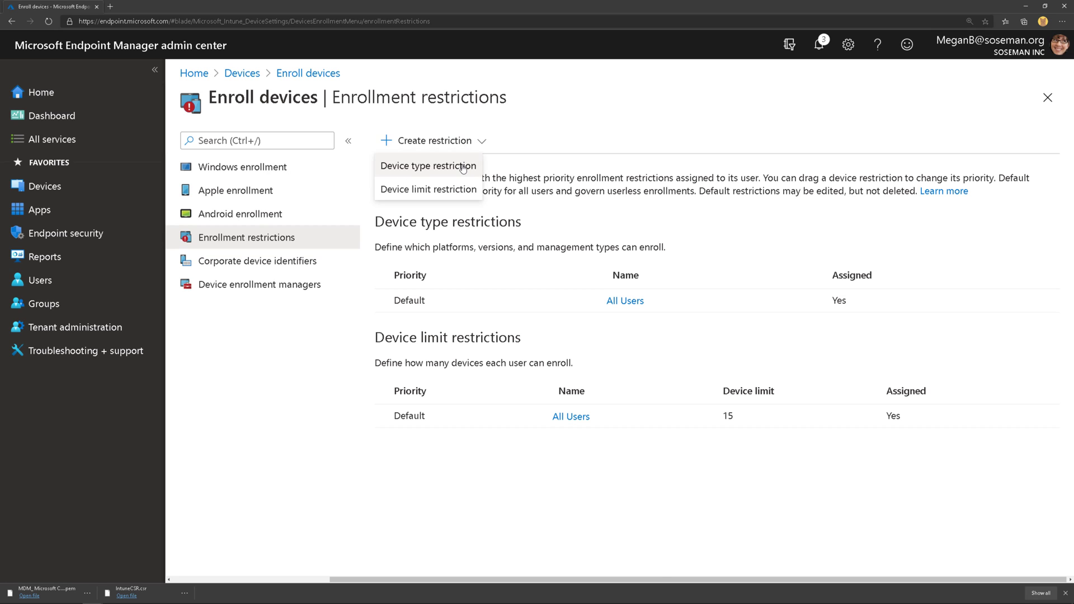
left_click(463, 168)
left_click(390, 189)
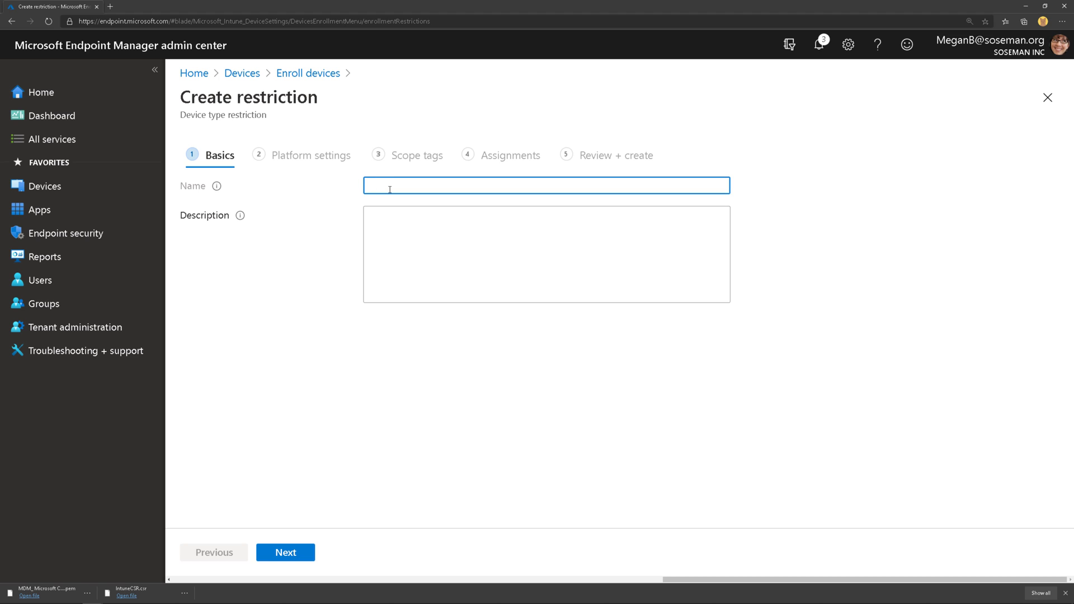
type("Test")
left_click(285, 552)
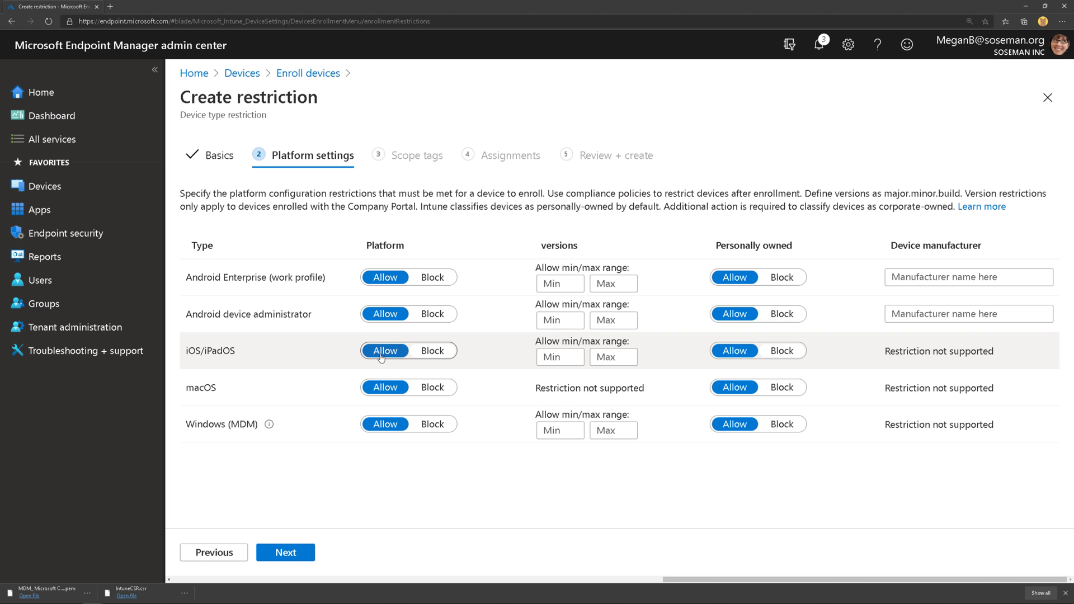
- Toggle macOS platform and personally owned Macs to Block and back to Allow, then abandon the draft
left_click(430, 389)
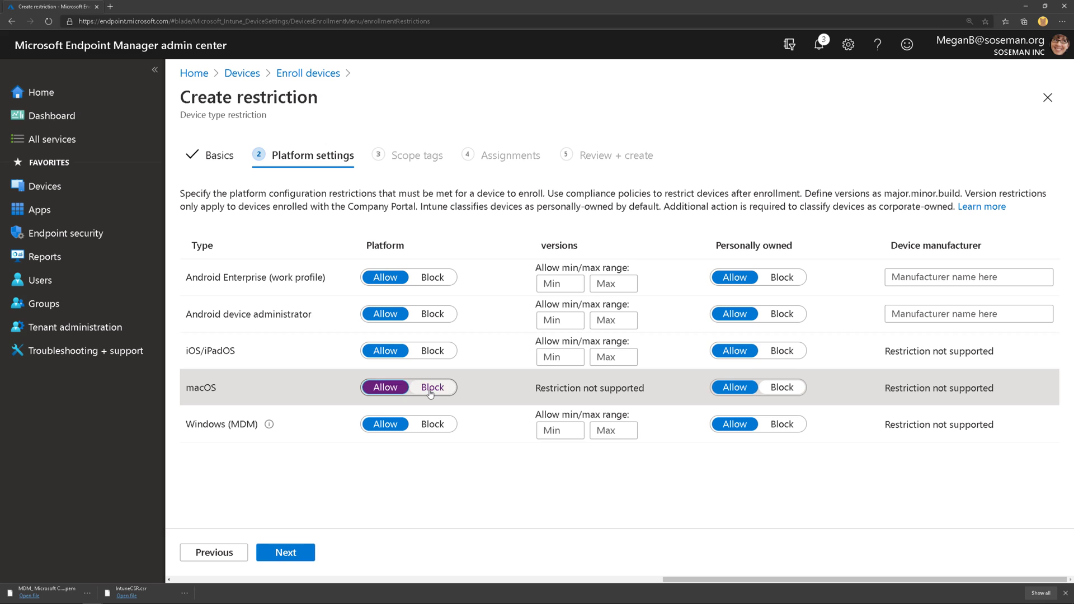
left_click(430, 389)
left_click(404, 392)
left_click(783, 387)
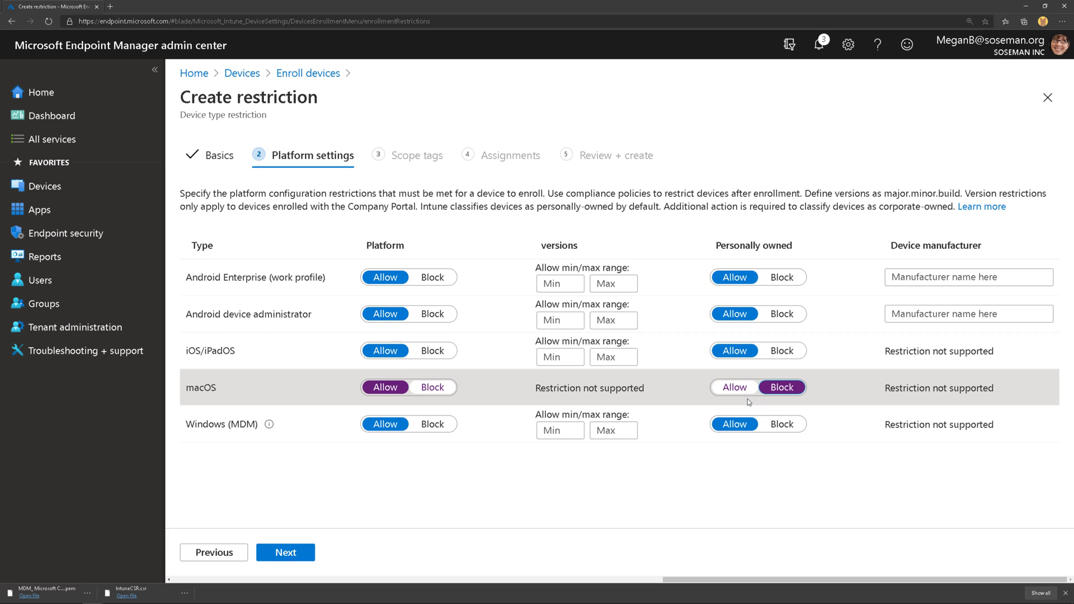
left_click(782, 392)
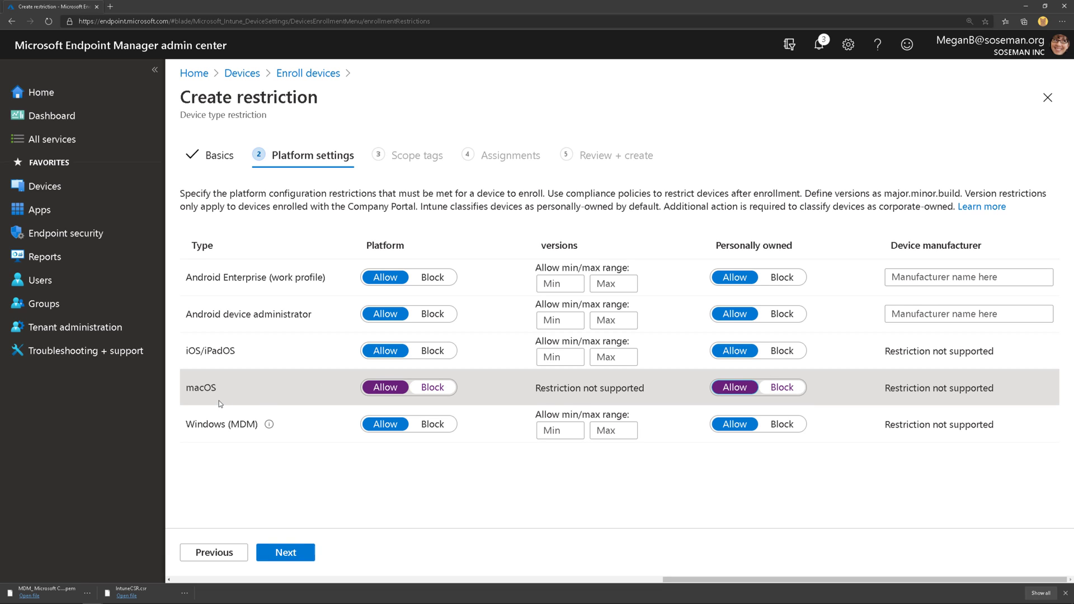
left_click(309, 74)
left_click(578, 67)
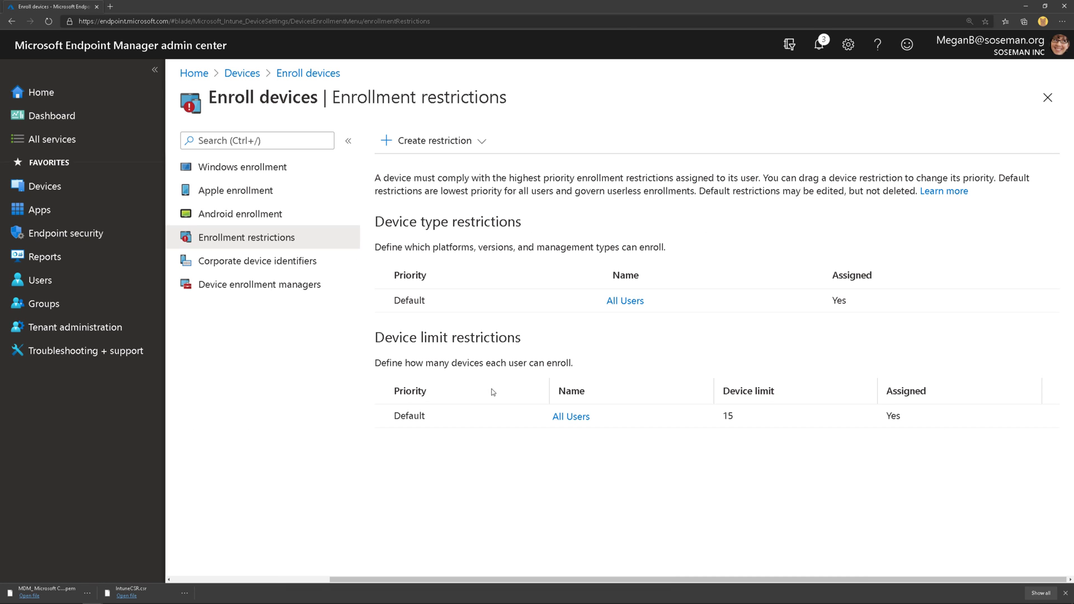
left_click(423, 147)
left_click(431, 184)
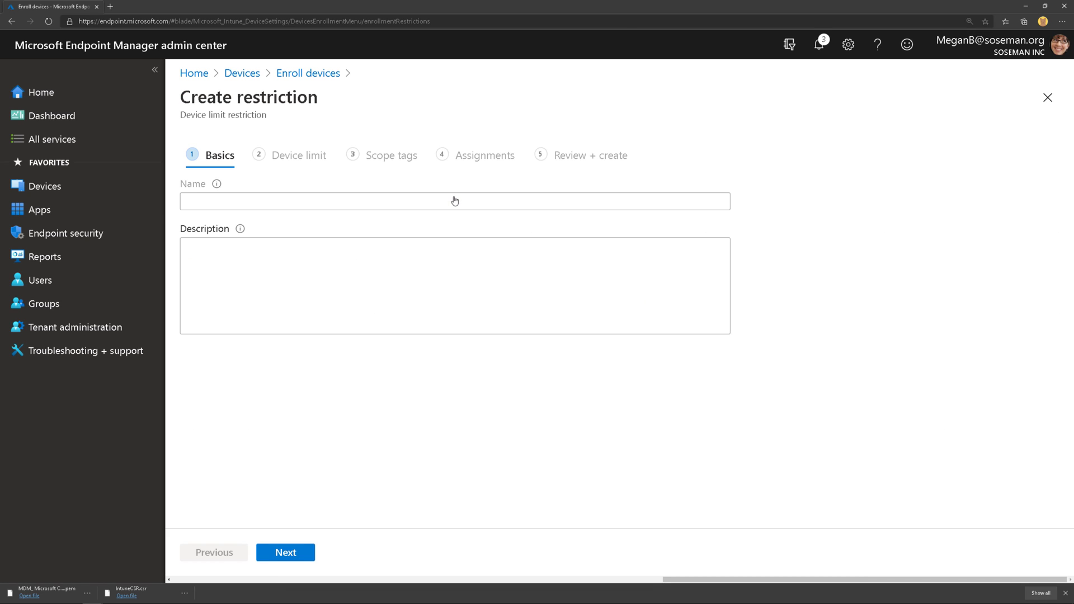
left_click(420, 191)
type("test")
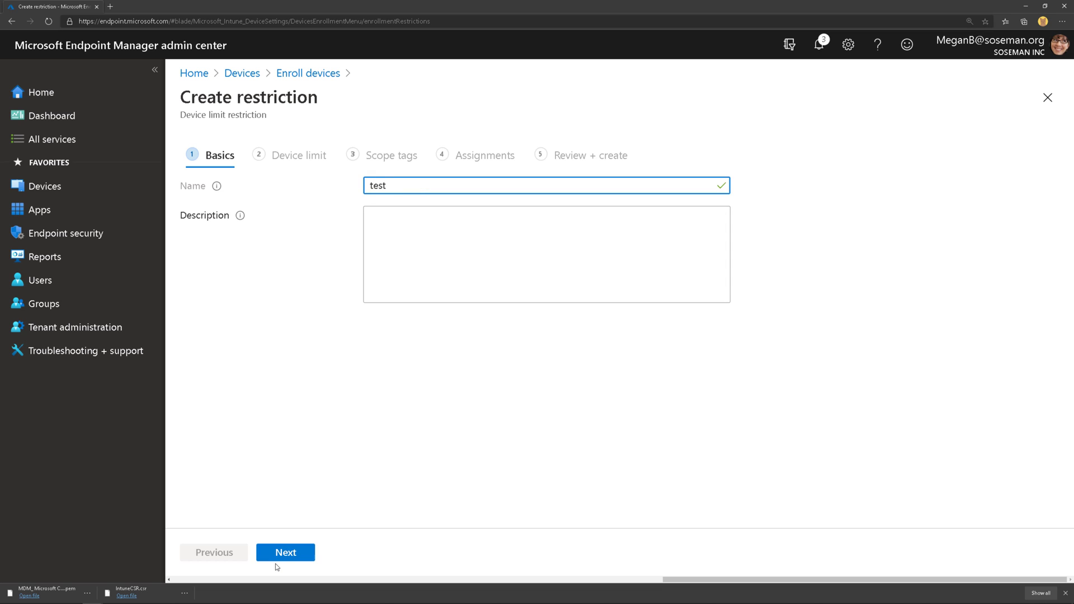
left_click(282, 554)
left_click(459, 211)
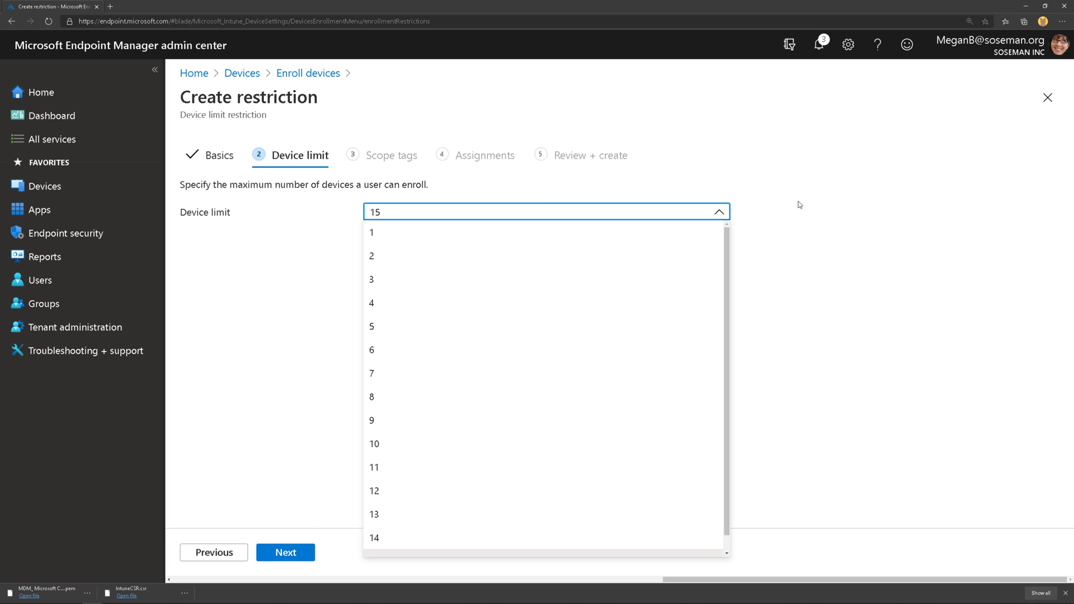
scroll(689, 364, "down", 1)
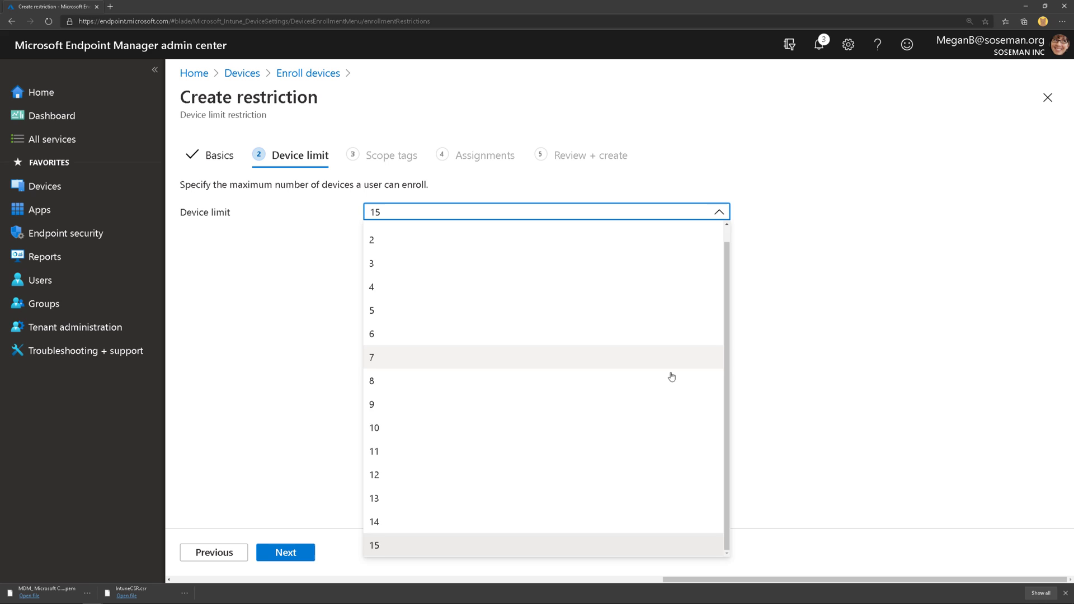
scroll(672, 377, "up", 1)
left_click(788, 297)
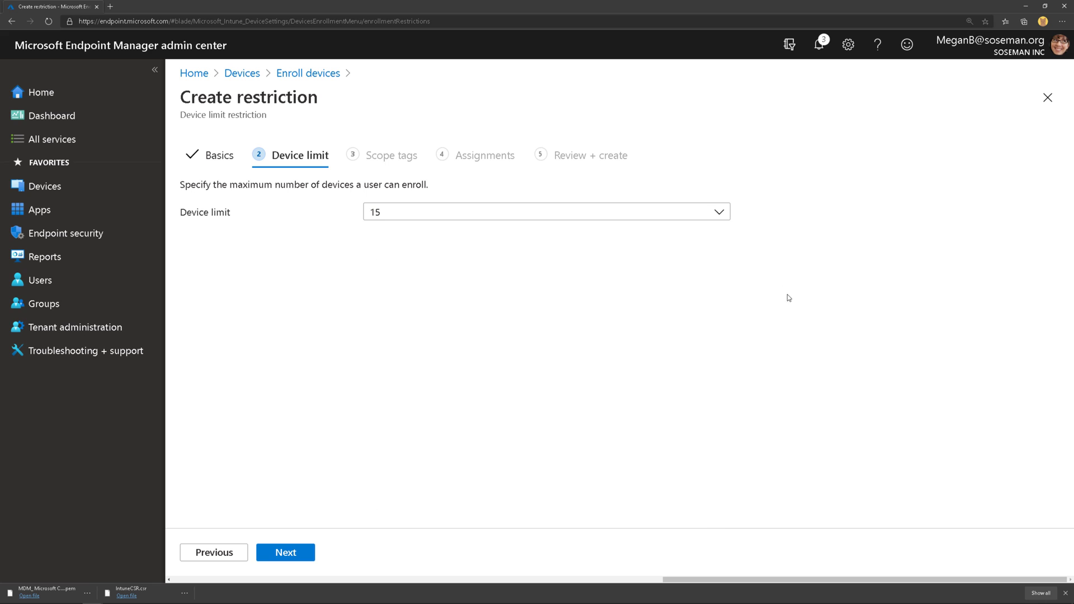
left_click(402, 216)
left_click(411, 283)
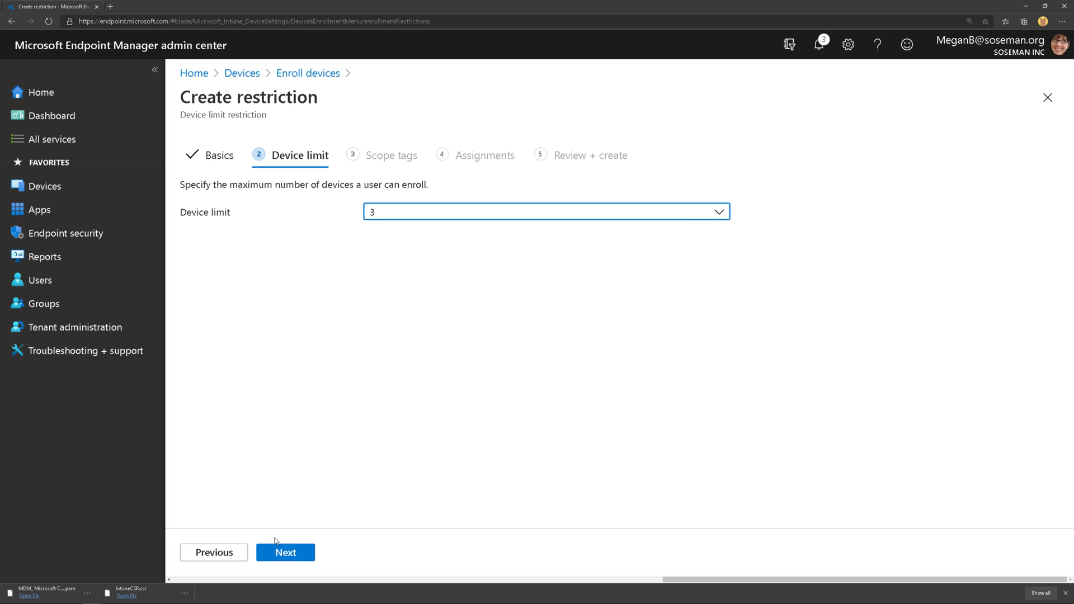
left_click(1057, 99)
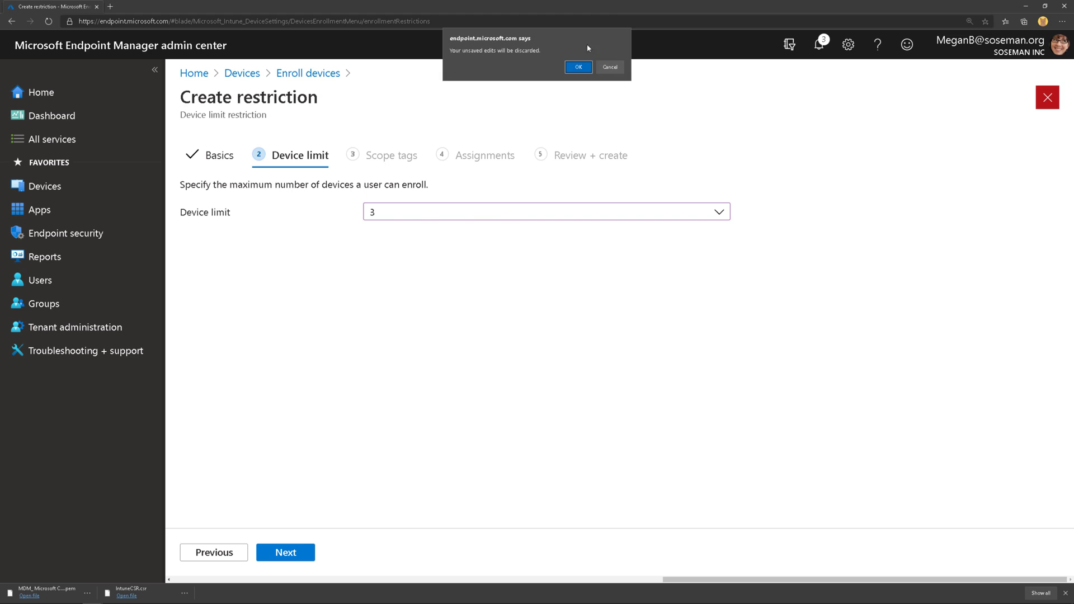
left_click(579, 65)
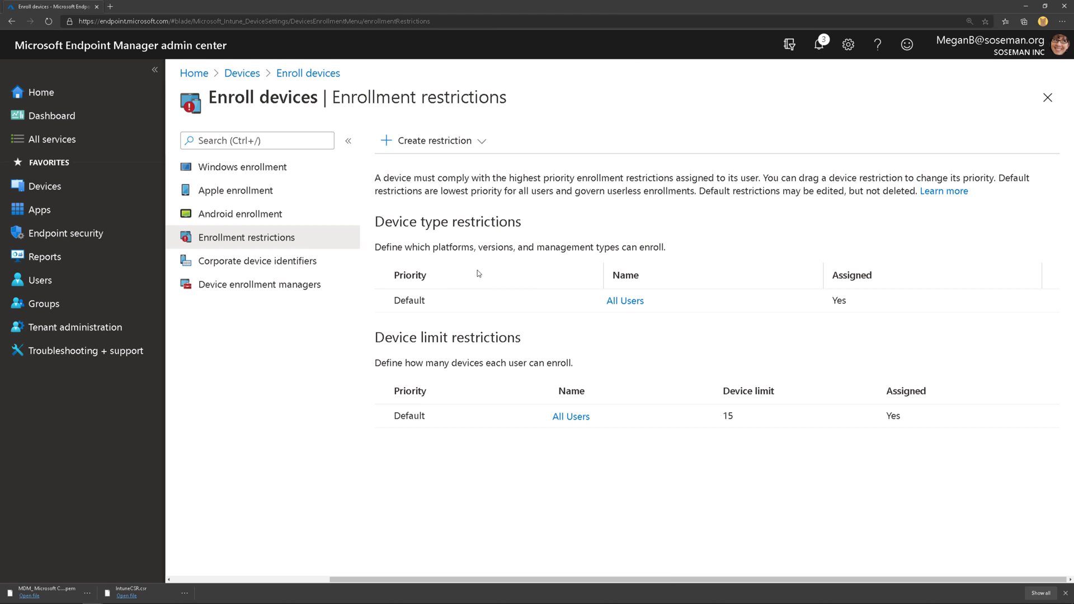
- View the device enrollment managers, then open the macOS devices list from the Devices overview
left_click(329, 284)
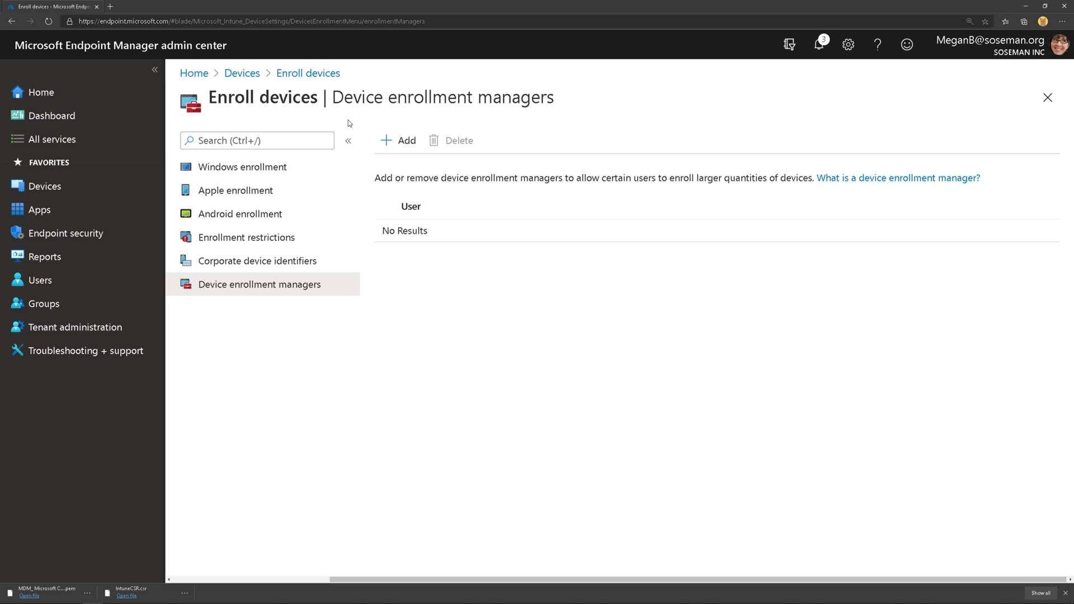
left_click(256, 81)
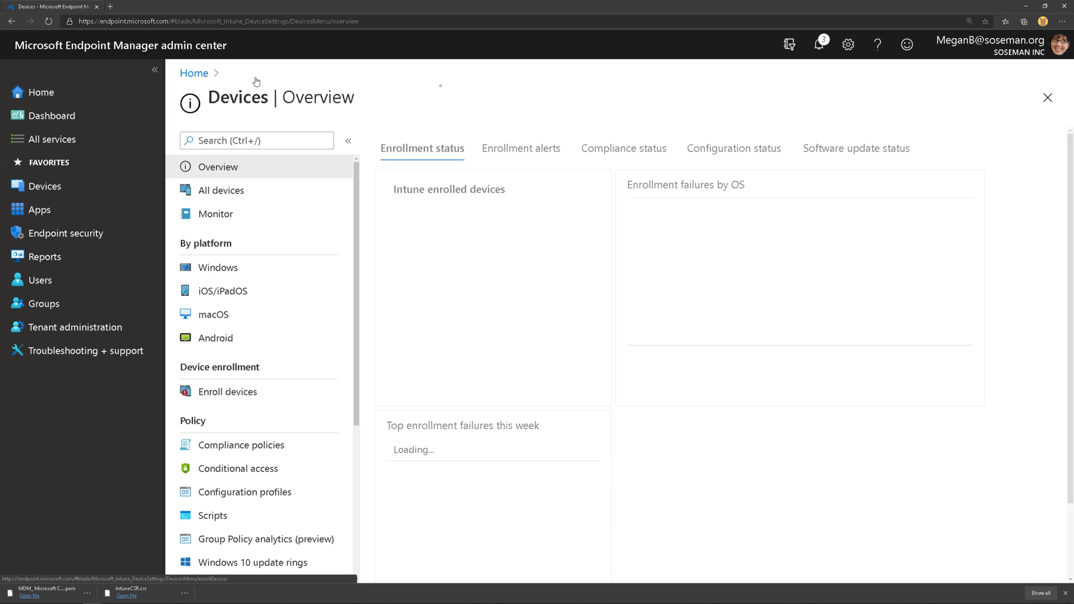
left_click(257, 314)
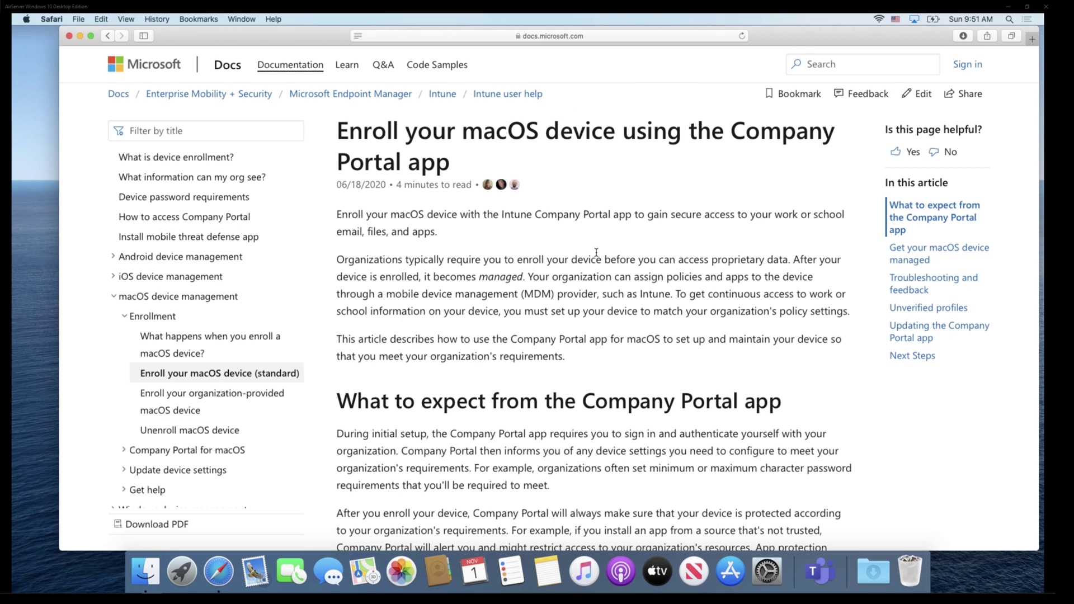
- Download the Company Portal installer from the guide's Enroll My Mac link, allowing docs.microsoft.com downloads
scroll(596, 251, "down", 2)
scroll(597, 251, "down", 15)
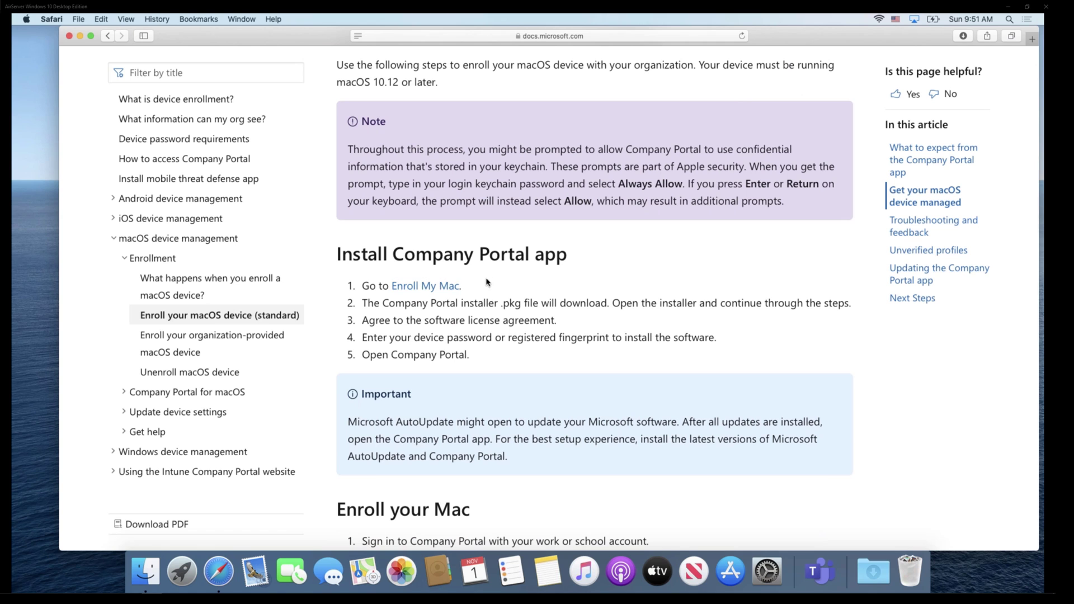
left_click(451, 287)
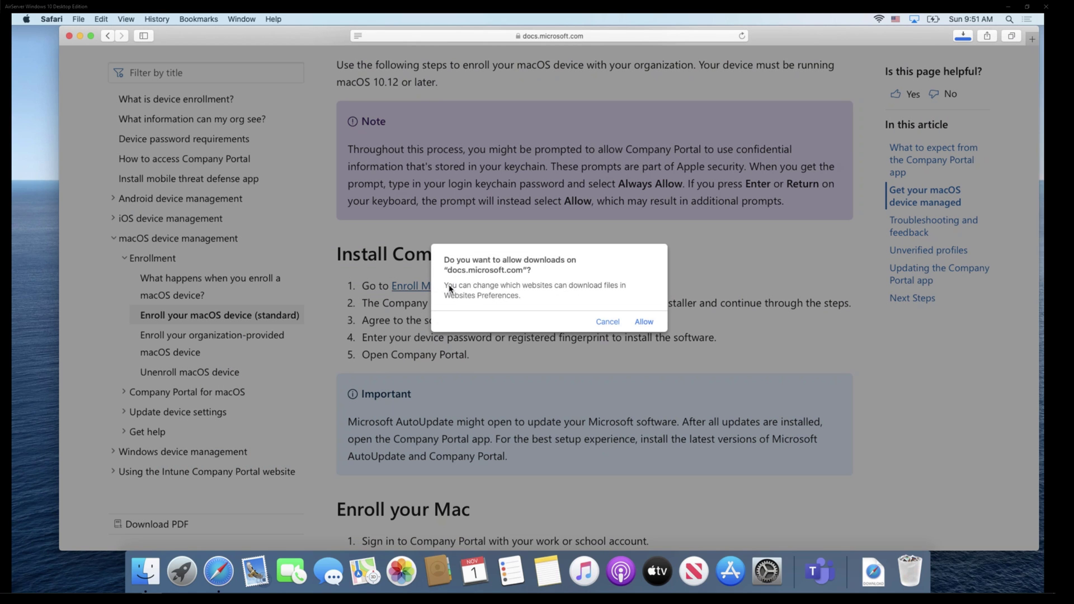
left_click(644, 322)
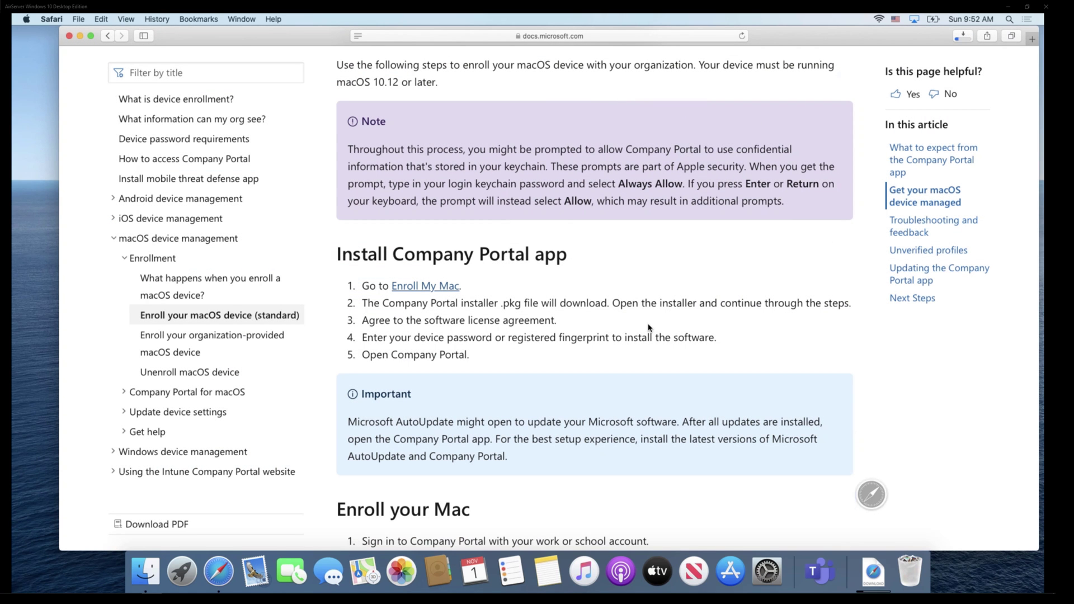
- Install Intune Company Portal from the downloaded package, accepting the license, then trash the installer
left_click(873, 571)
left_click(835, 524)
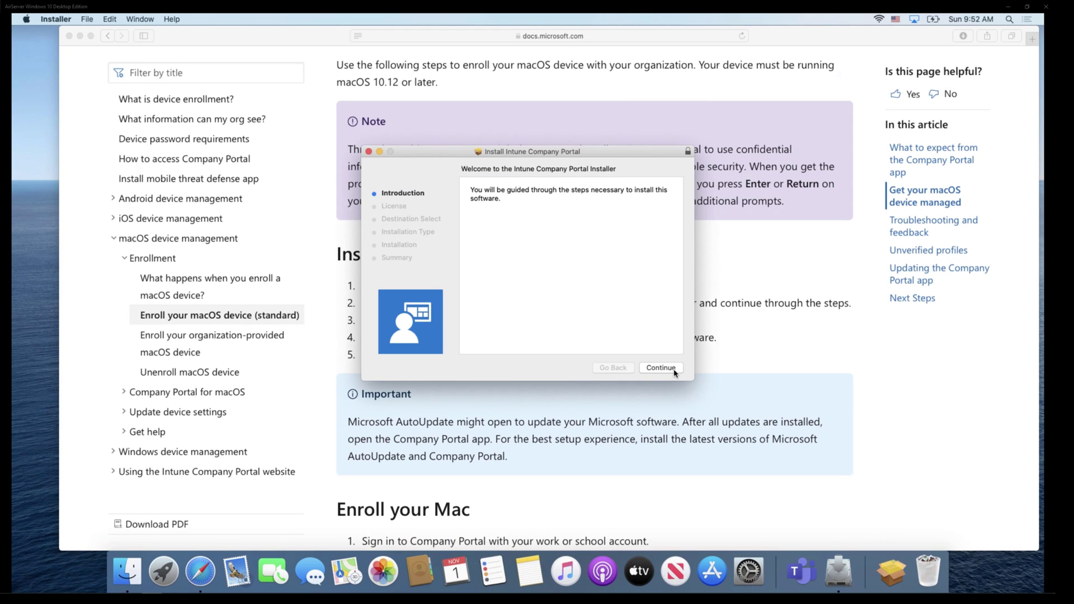
left_click(662, 368)
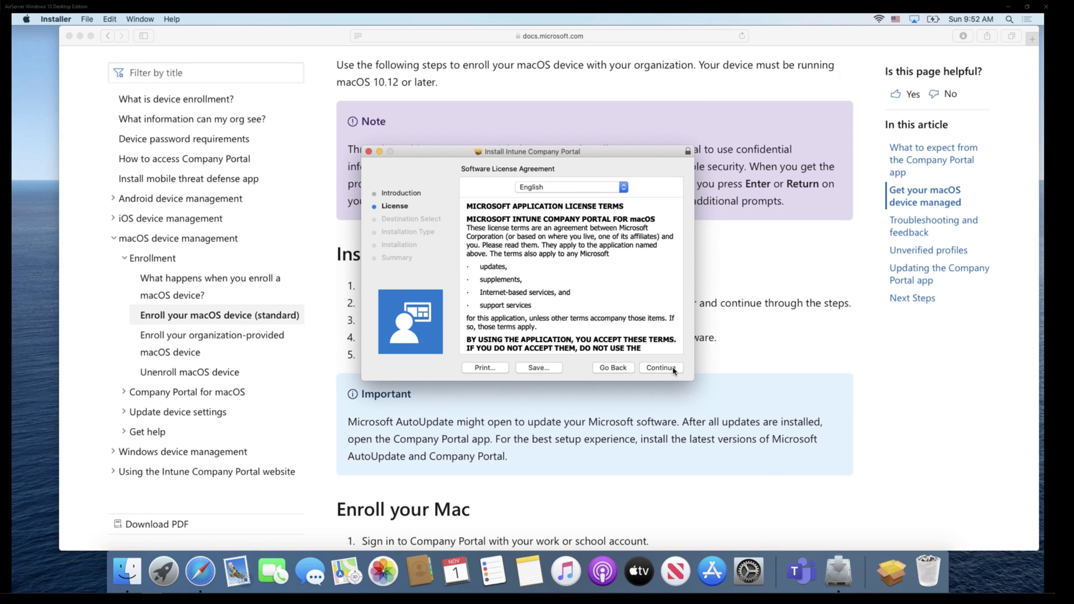
left_click(675, 369)
left_click(629, 240)
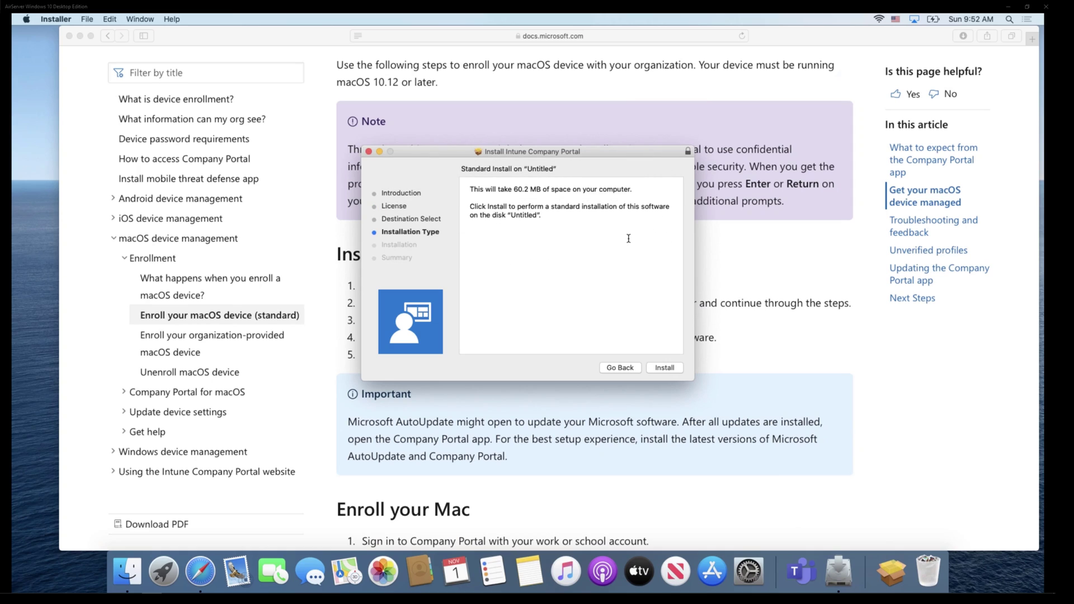
left_click(665, 368)
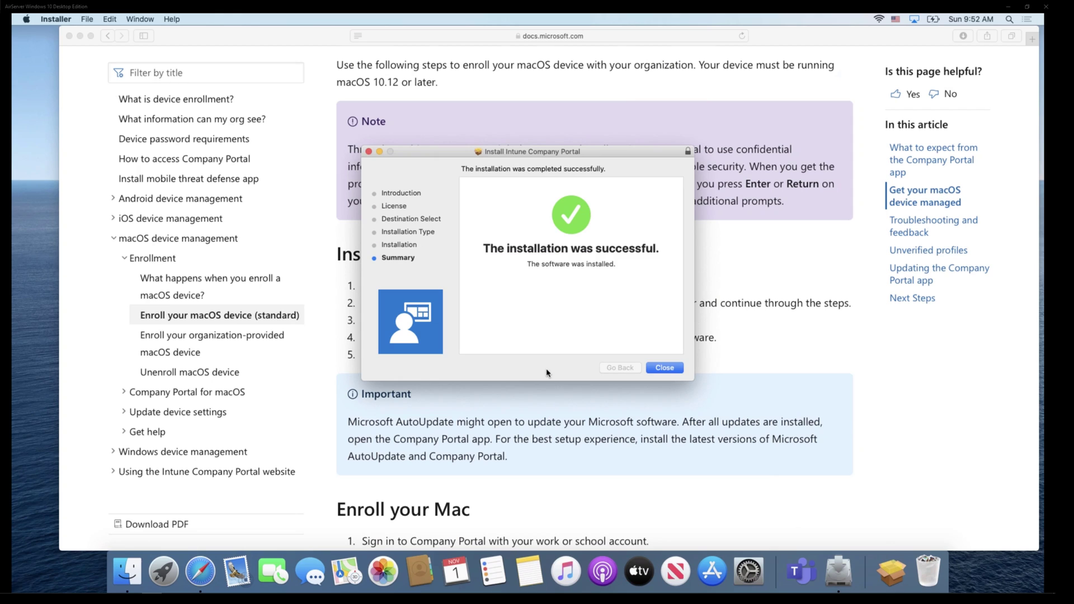
left_click(666, 368)
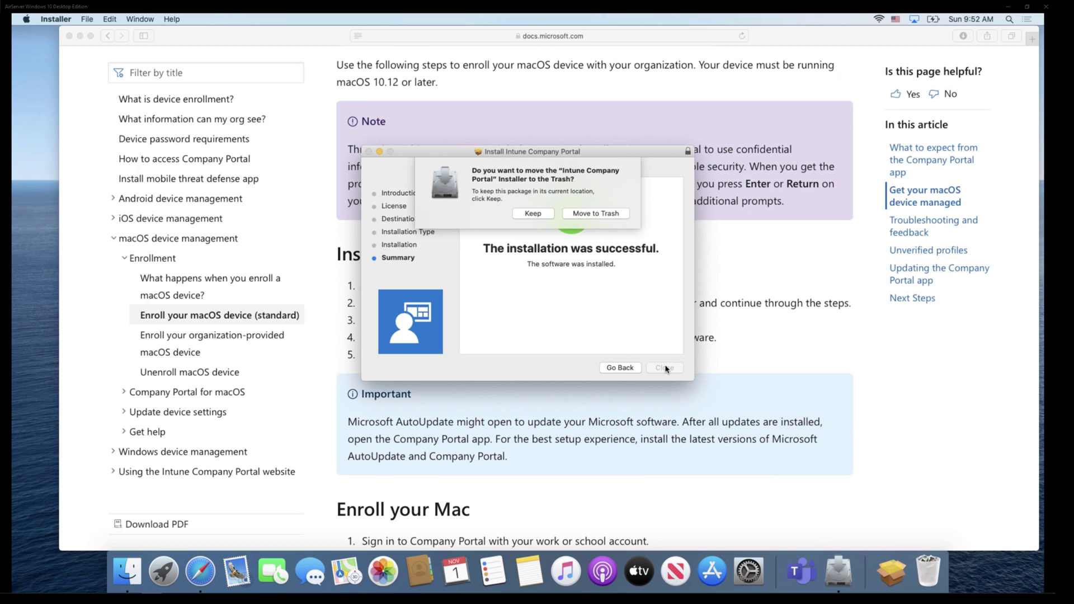
left_click(612, 214)
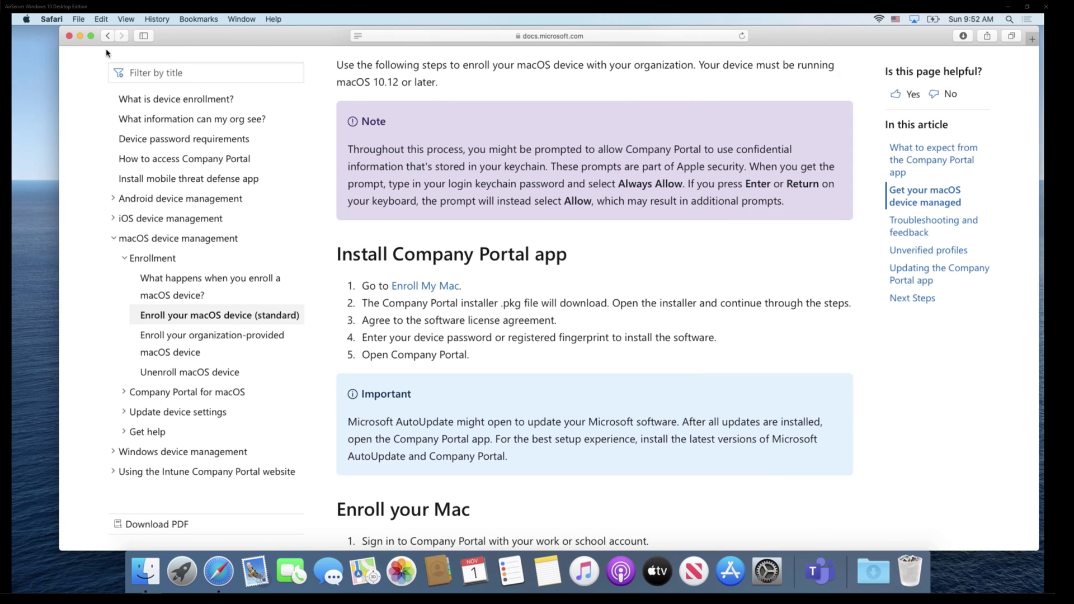
- Launch Company Portal from the Applications folder in Finder
left_click(80, 36)
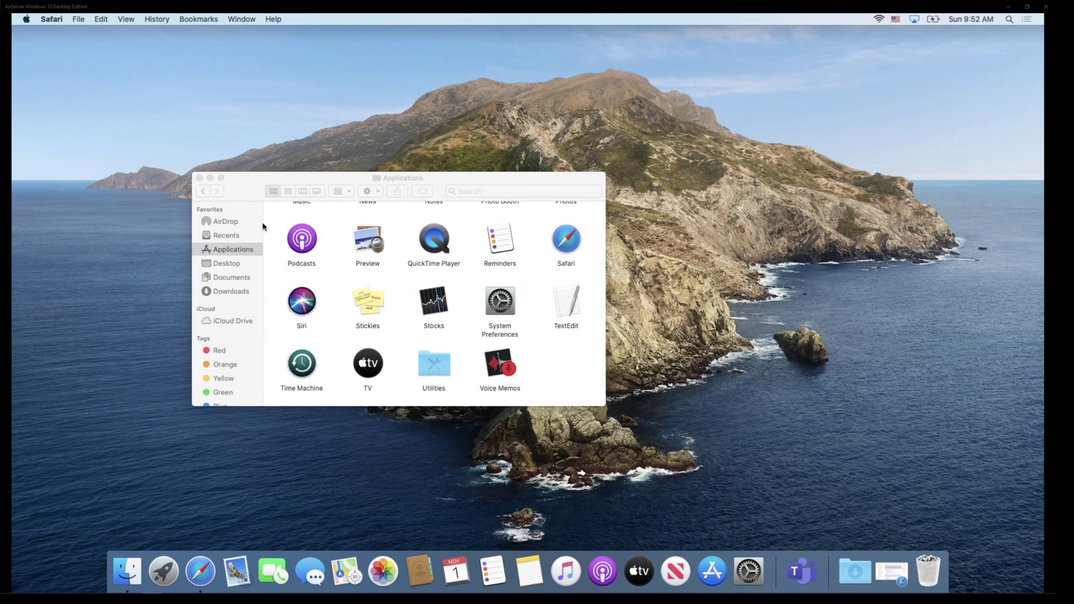
left_click(242, 253)
scroll(510, 317, "up", 10)
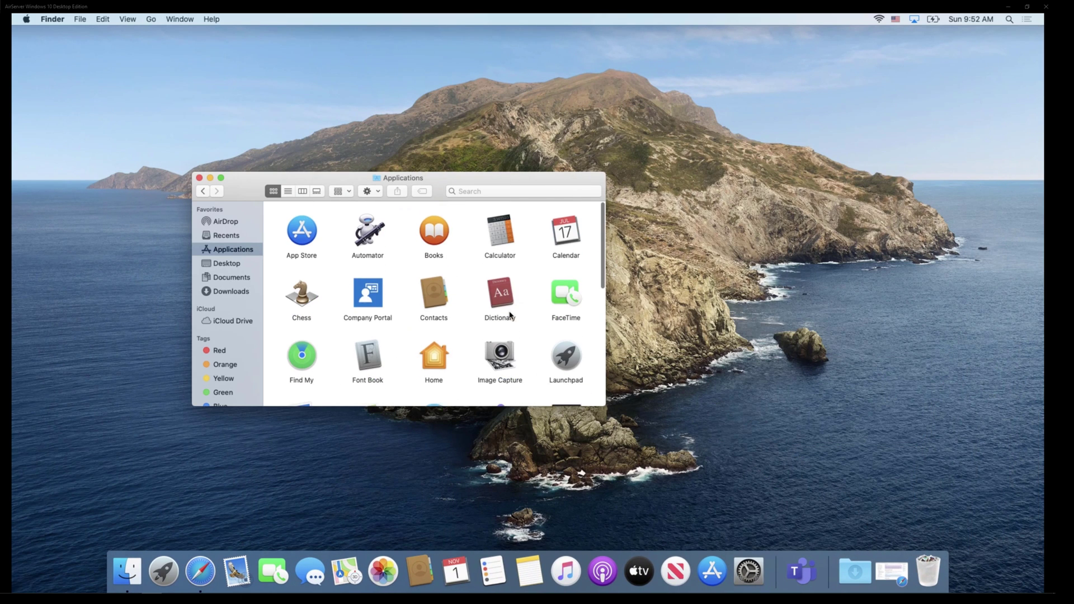
double_click(379, 292)
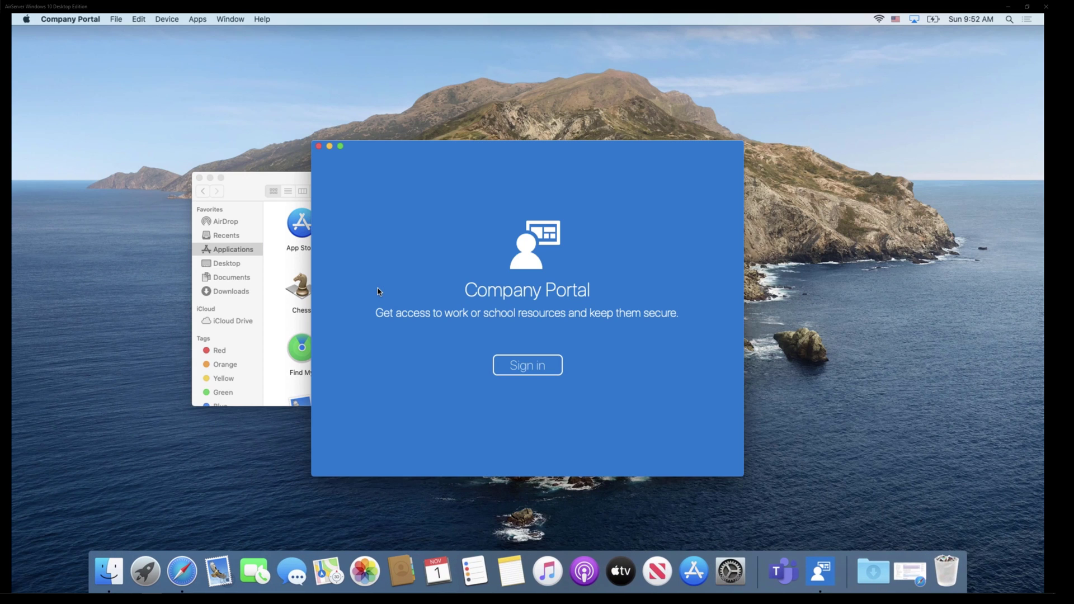
- Sign in to Company Portal with the work account e-mail and password
left_click(517, 365)
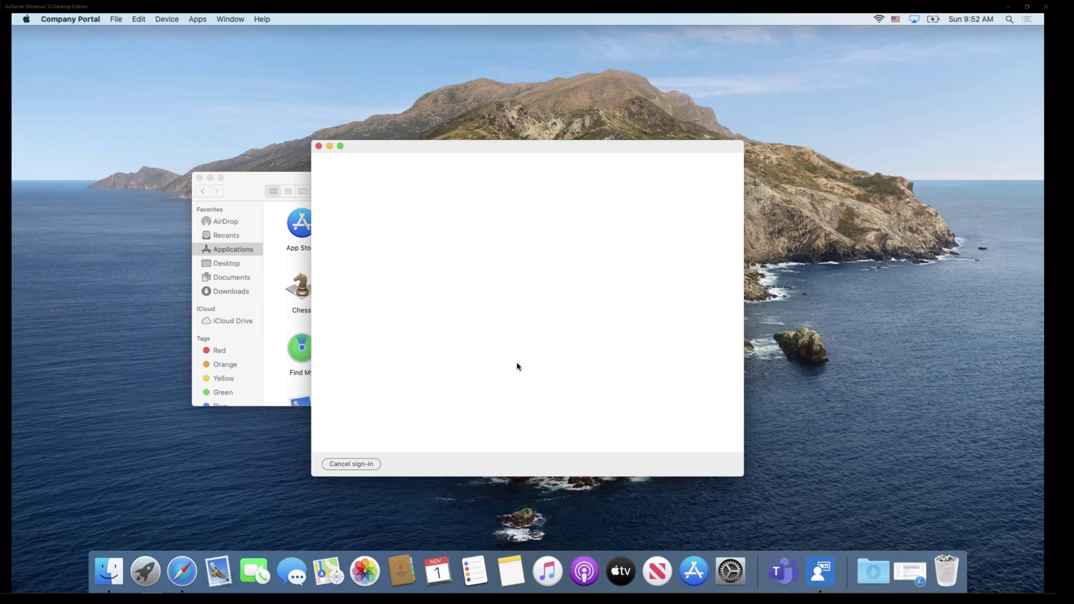
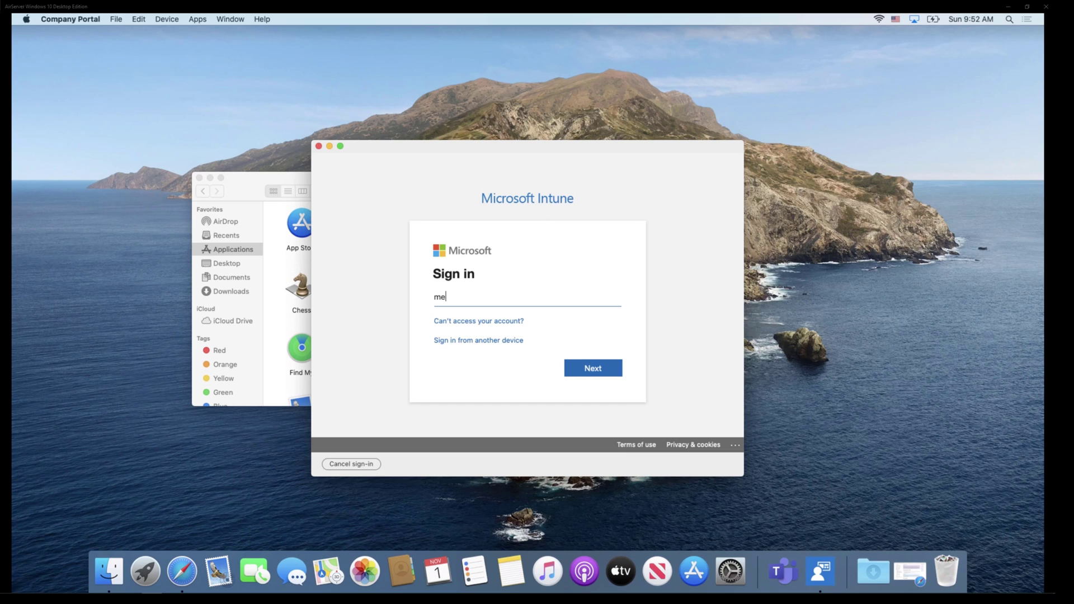
key("Return")
type("•••")
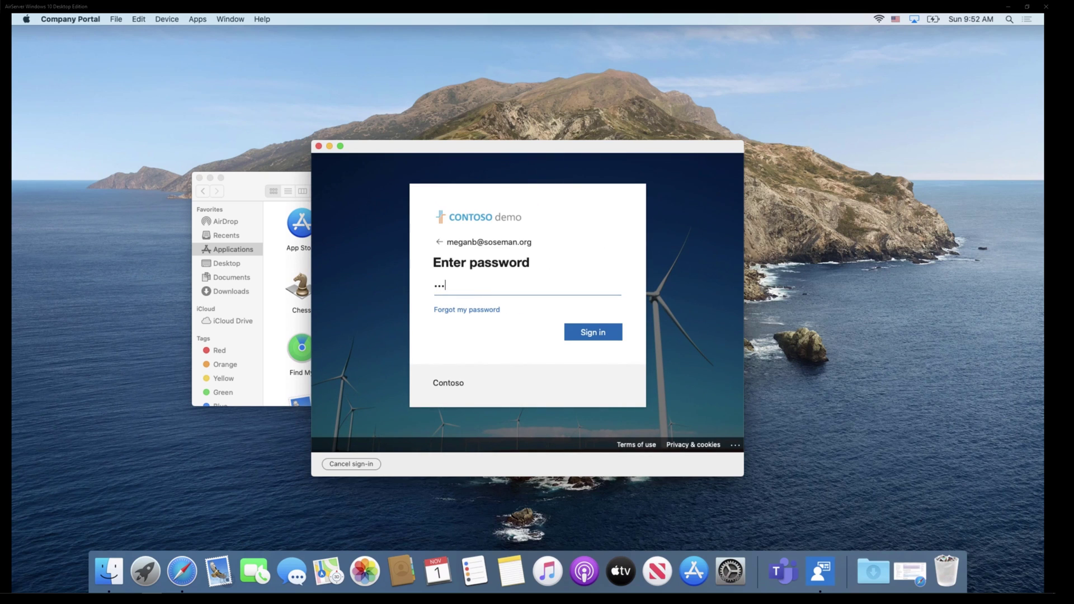
type("••••••••")
key("Return")
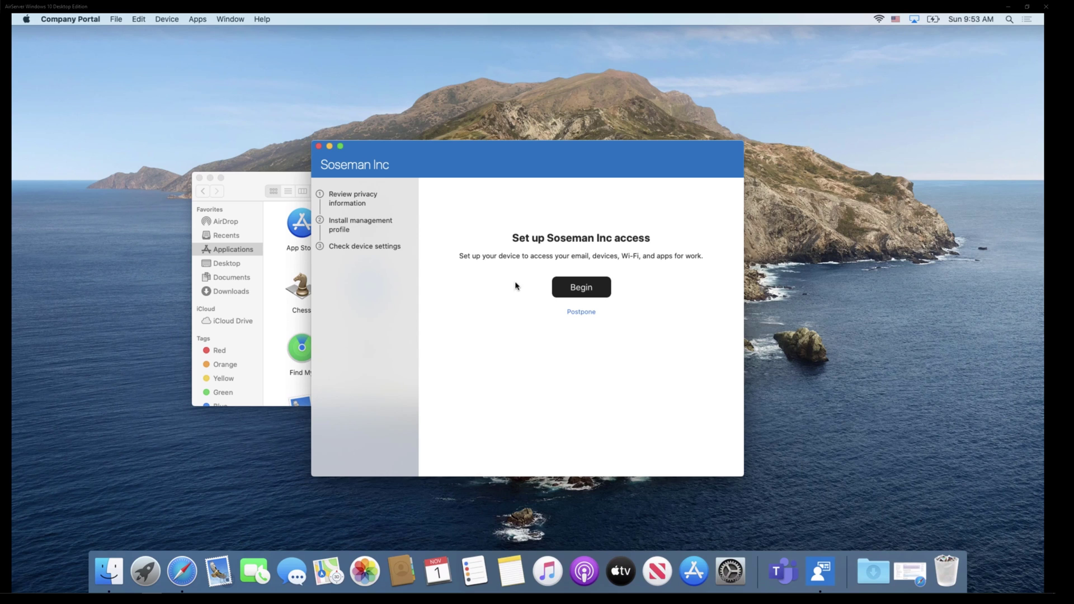
- Begin Soseman Inc access setup, accept the privacy information, and download the management profile
left_click(597, 287)
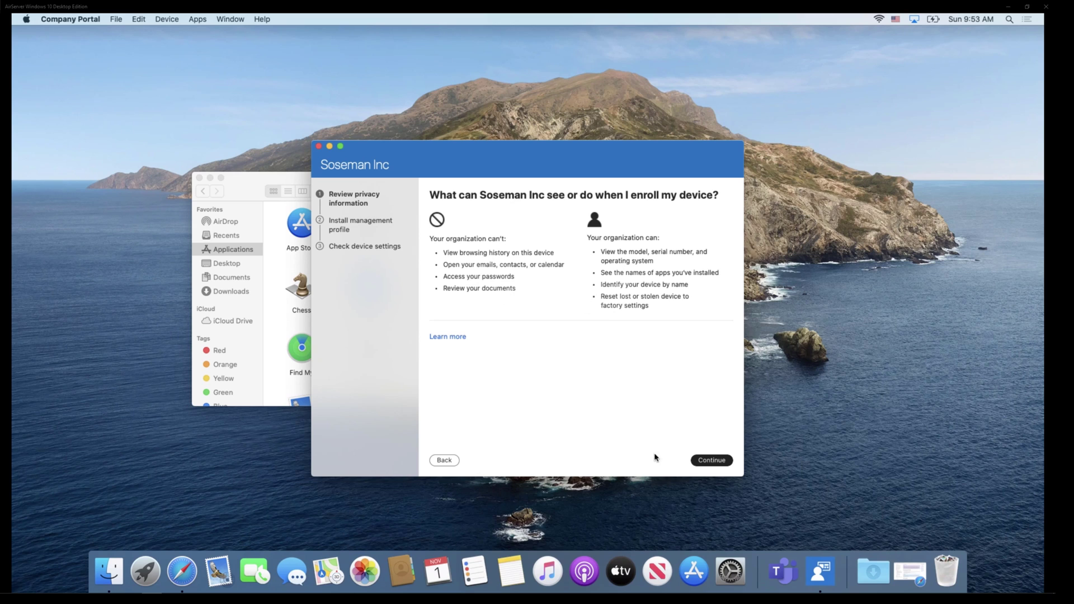
left_click(706, 461)
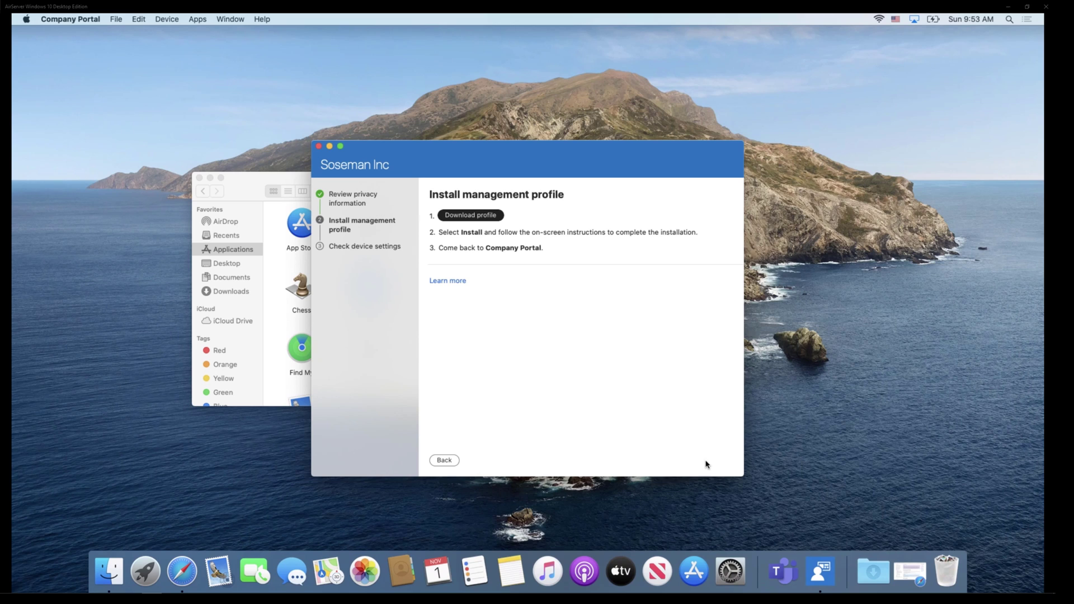
left_click(497, 217)
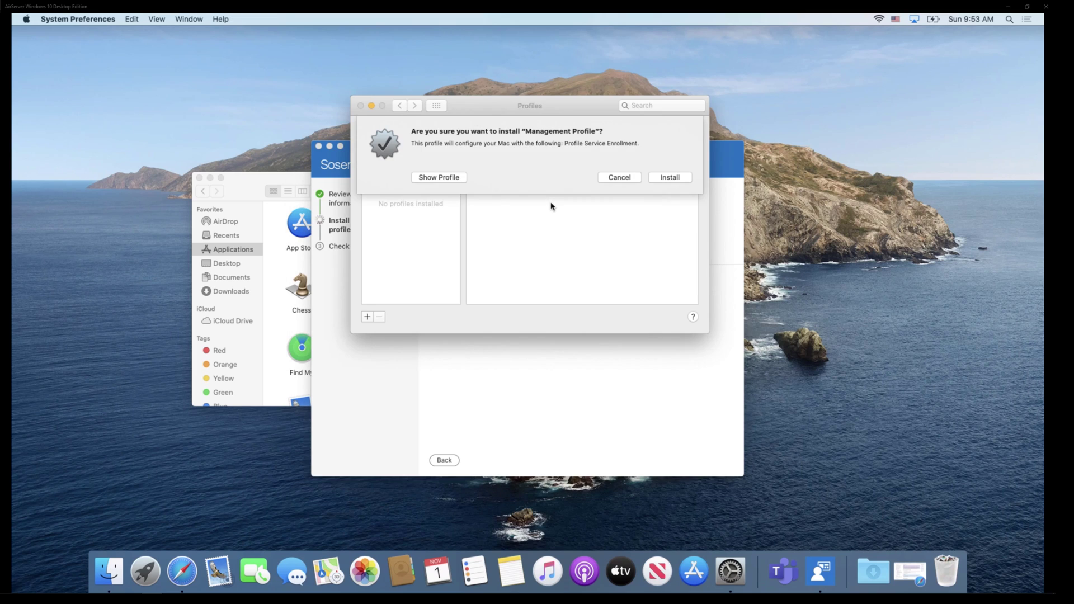
- Install the Soseman Inc Management Profile in System Preferences Profiles, then return to Company Portal
left_click(662, 179)
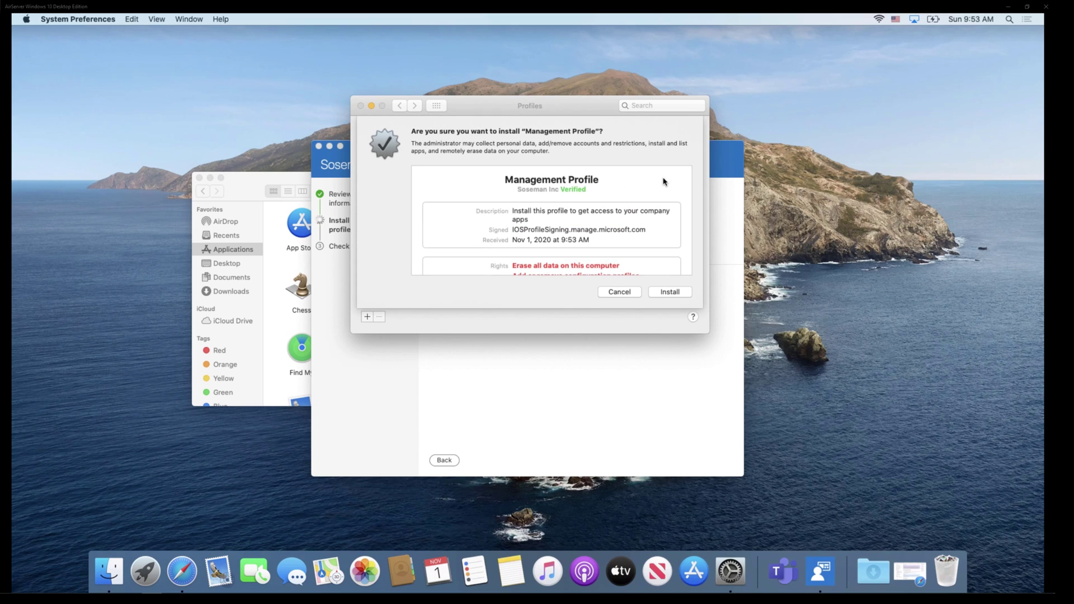
left_click(681, 297)
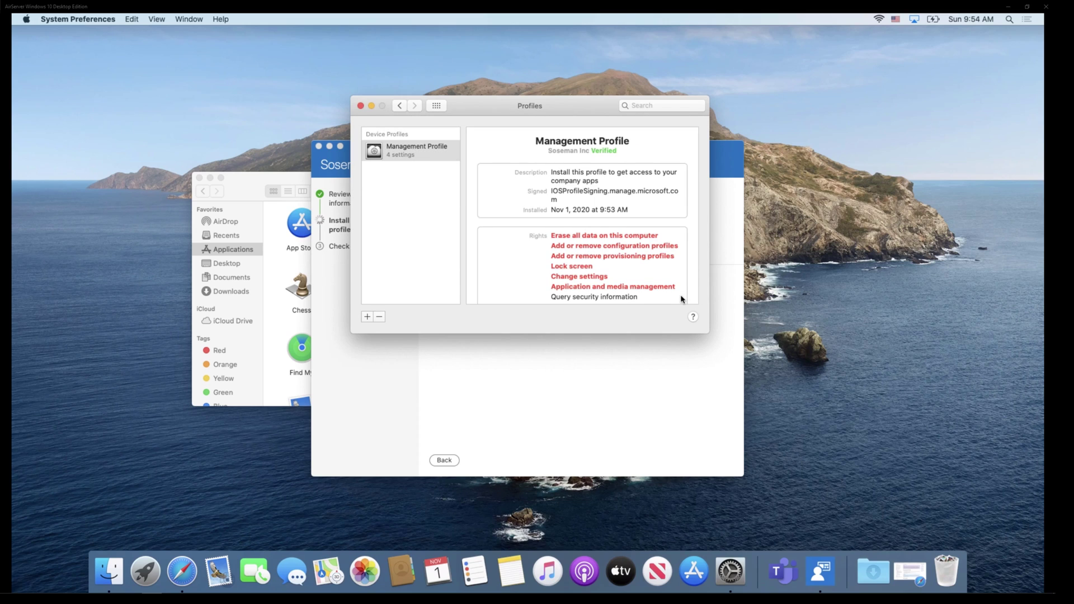
left_click(484, 367)
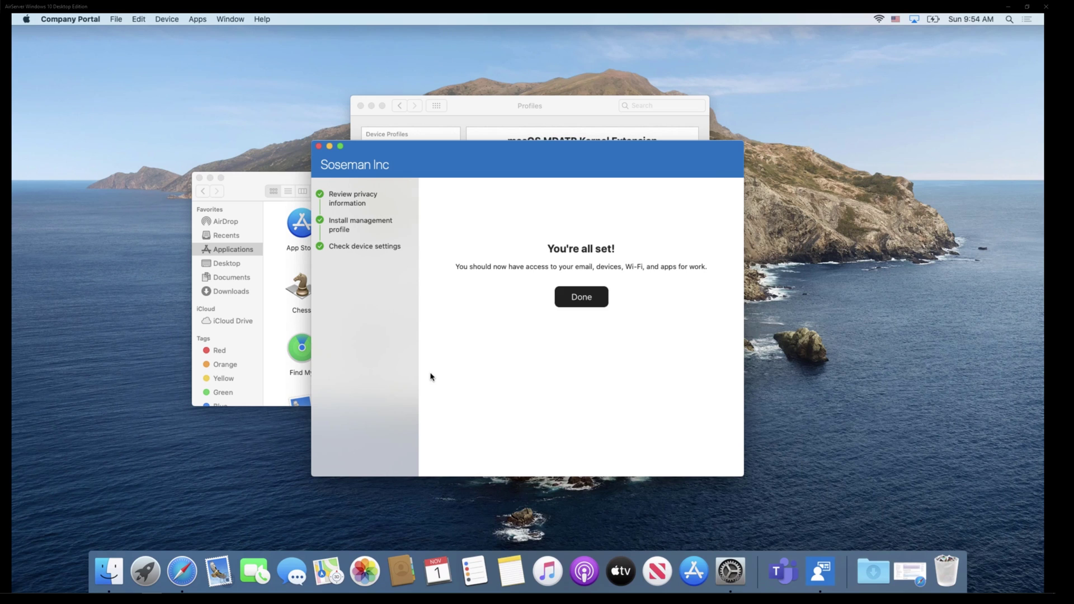
- Finish Company Portal setup and browse the enrolled devices carousel to the last device
left_click(584, 304)
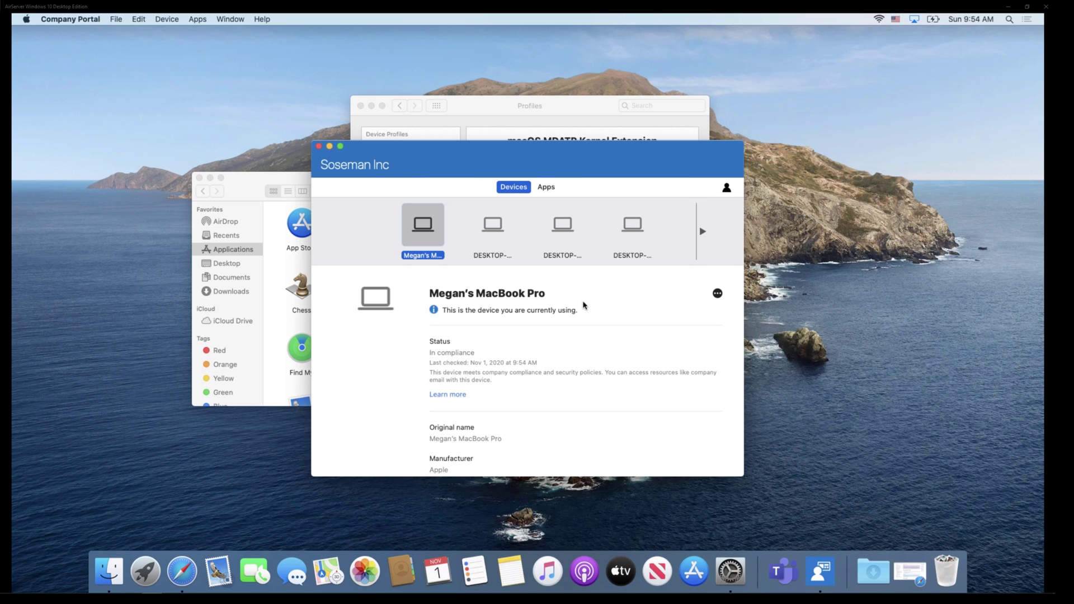
left_click_drag(542, 159, 510, 122)
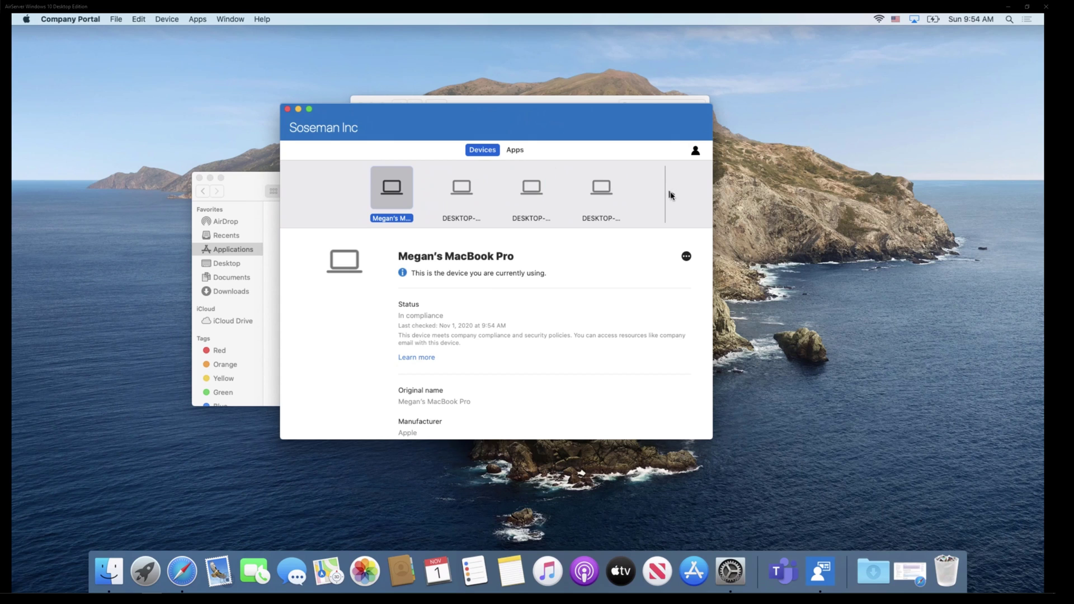
left_click(672, 195)
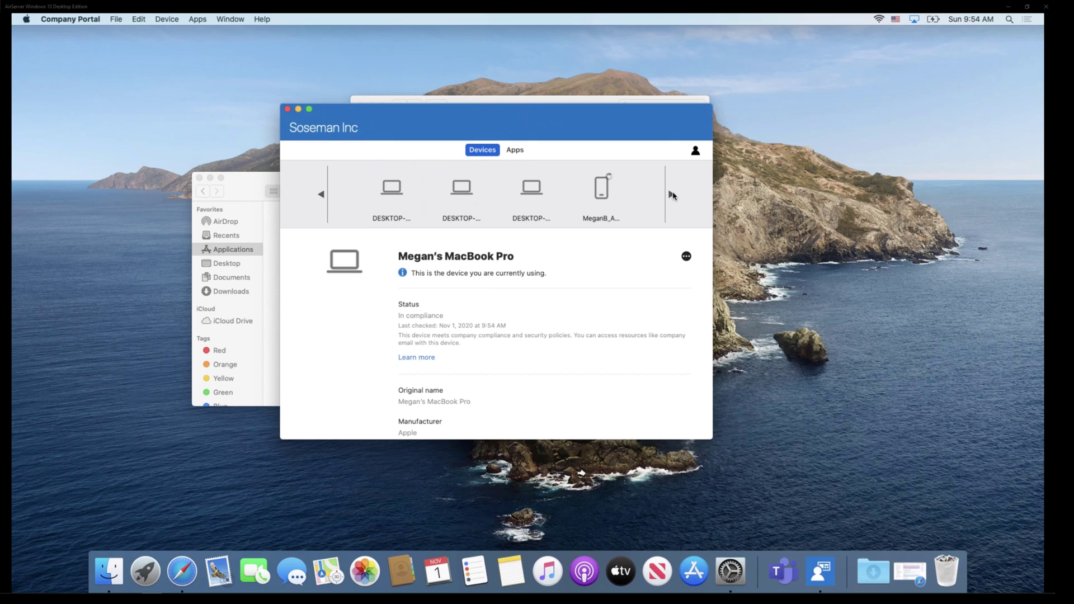
left_click(672, 195)
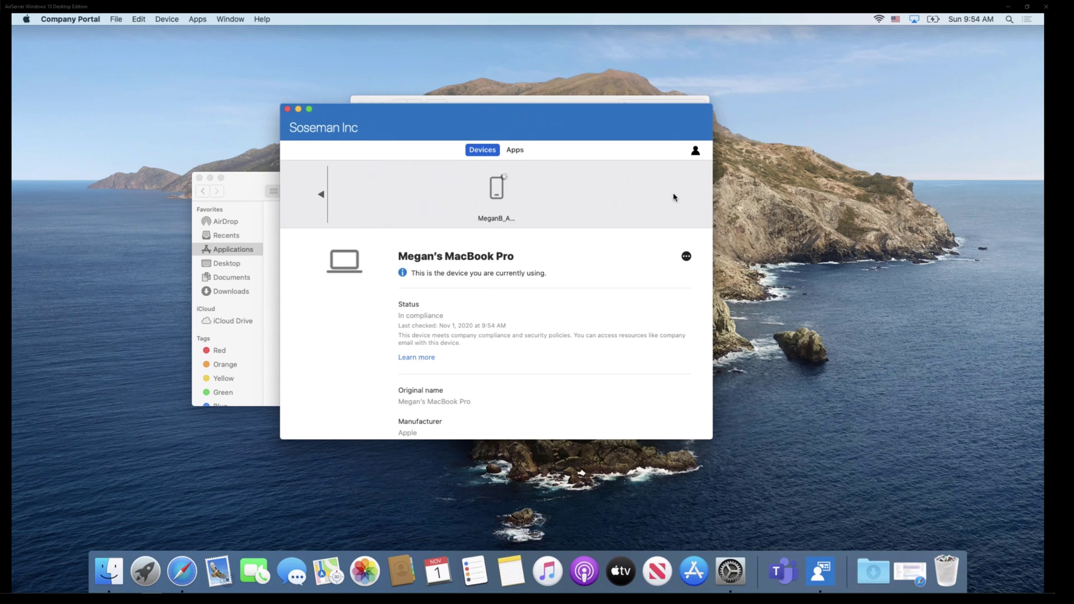
- Review the MacBook Pro's details for compliance status and confirm no apps are assigned
scroll(593, 332, "down", 3)
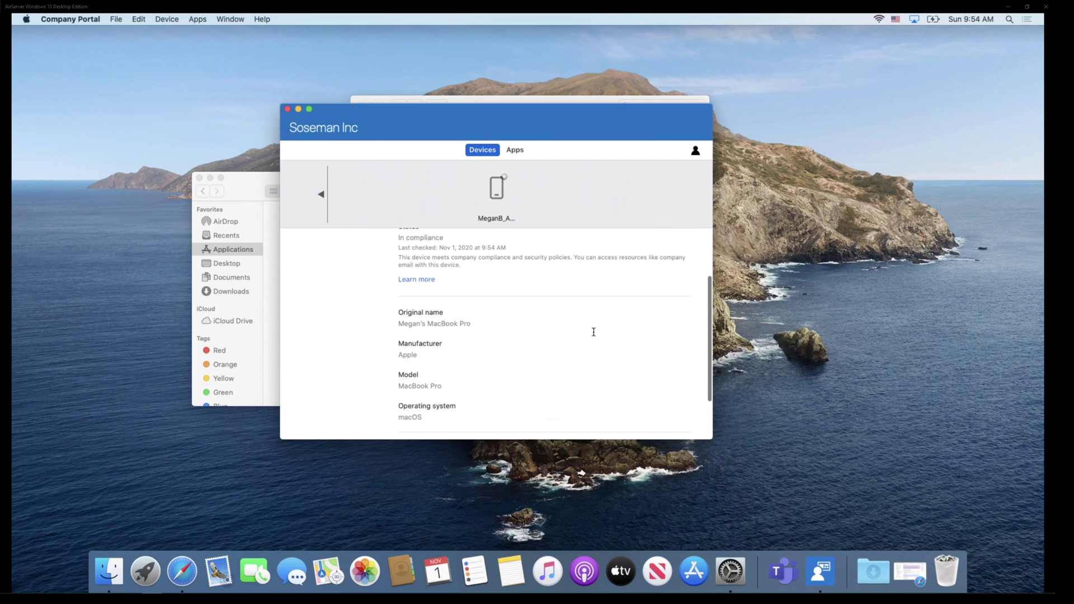
scroll(593, 332, "down", 2)
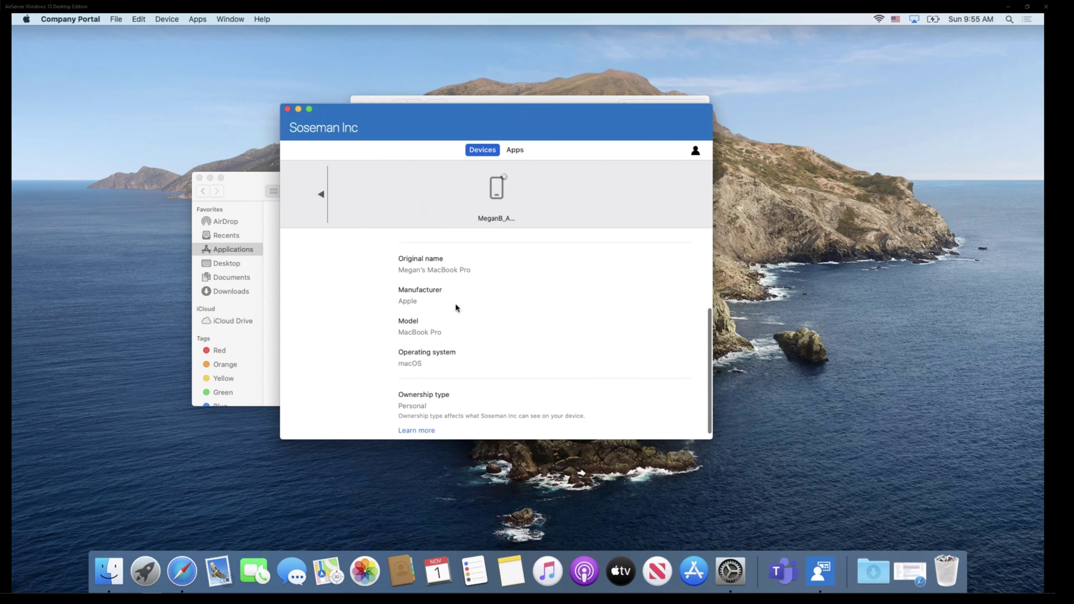
scroll(487, 346, "up", 5)
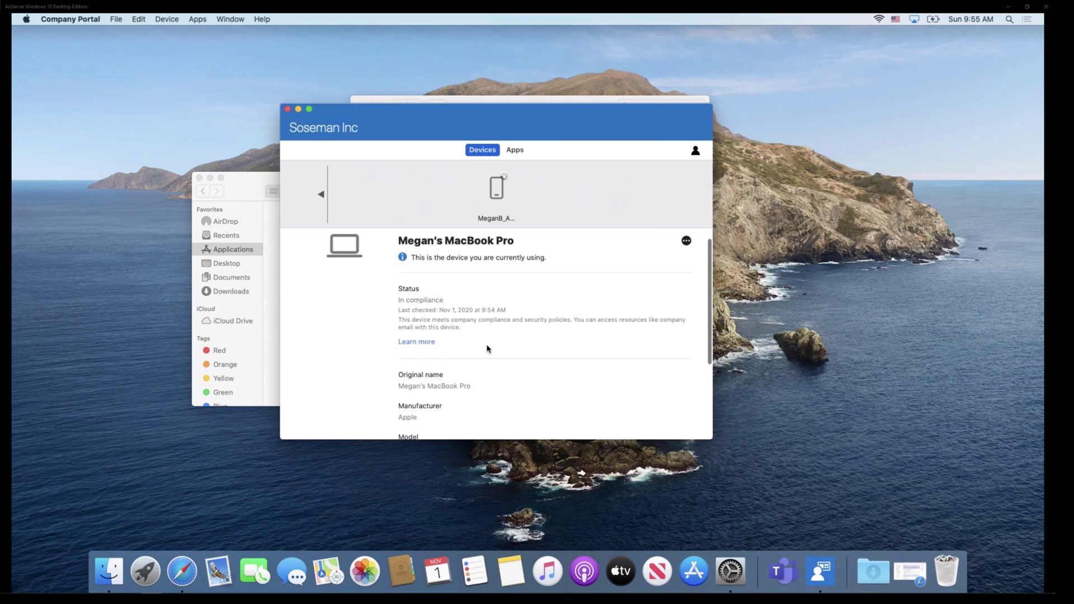
scroll(487, 349, "up", 1)
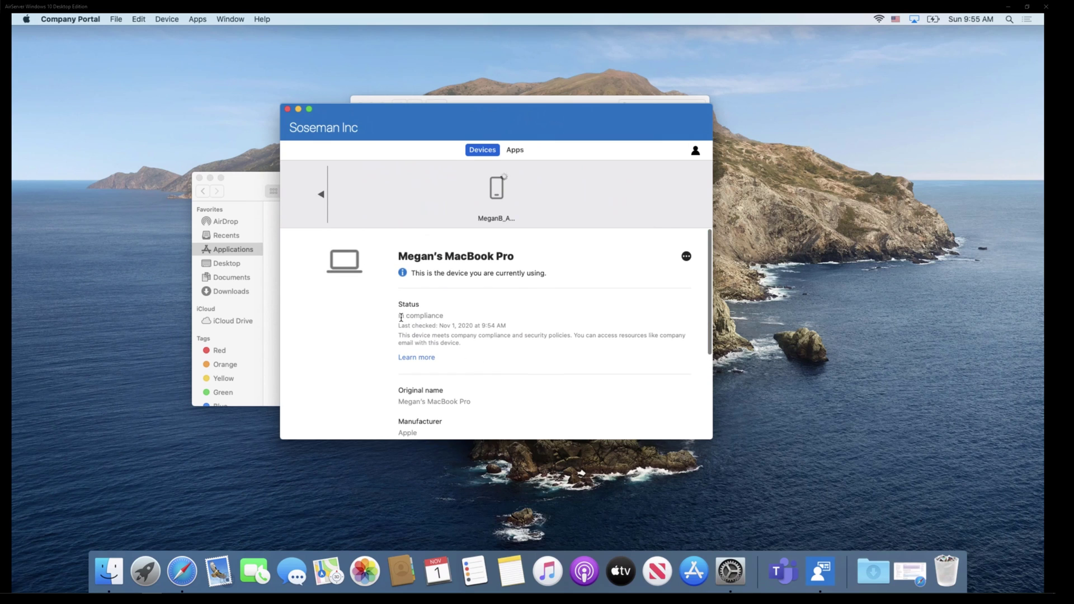
left_click_drag(401, 317, 471, 317)
left_click(471, 317)
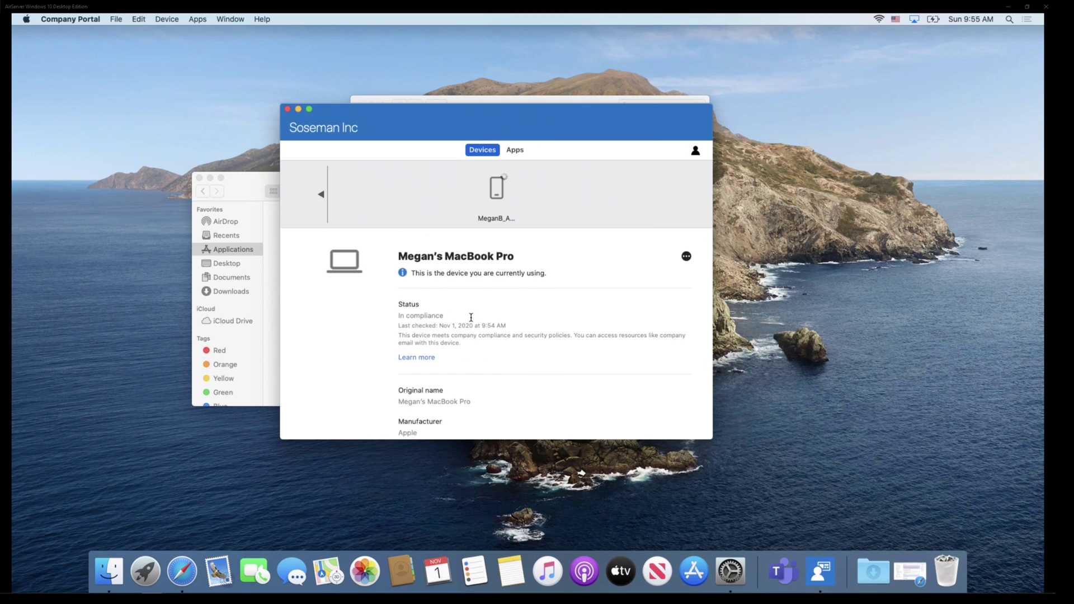
left_click(515, 153)
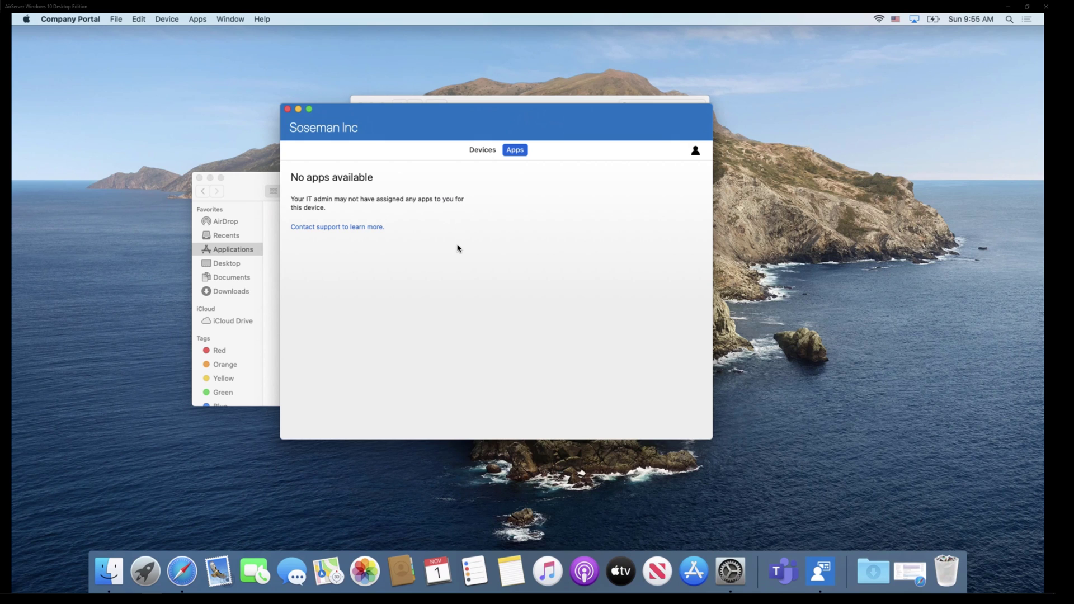
left_click(475, 154)
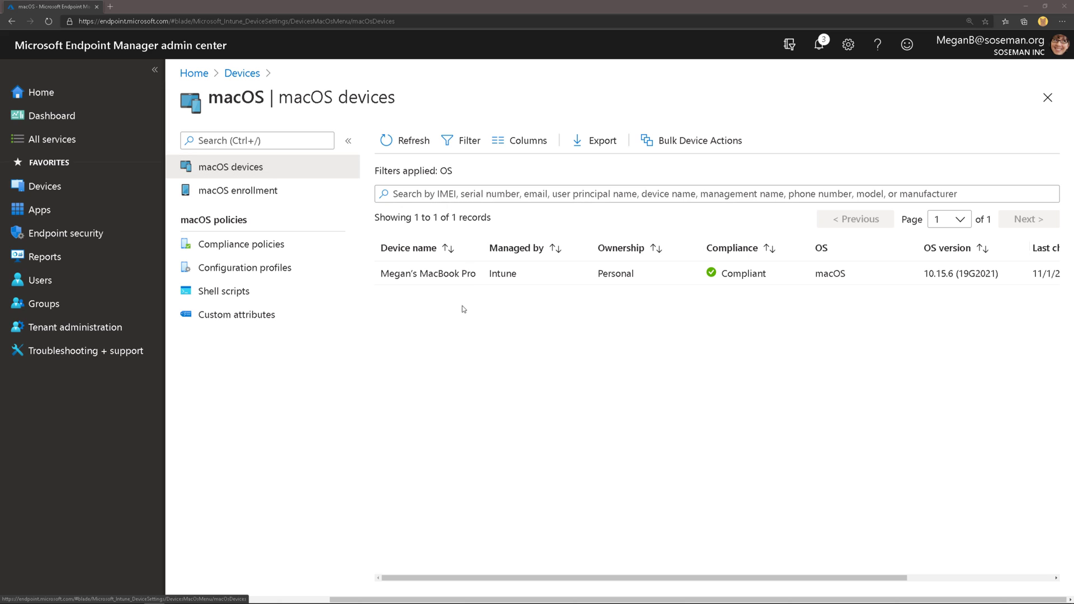
left_click(394, 143)
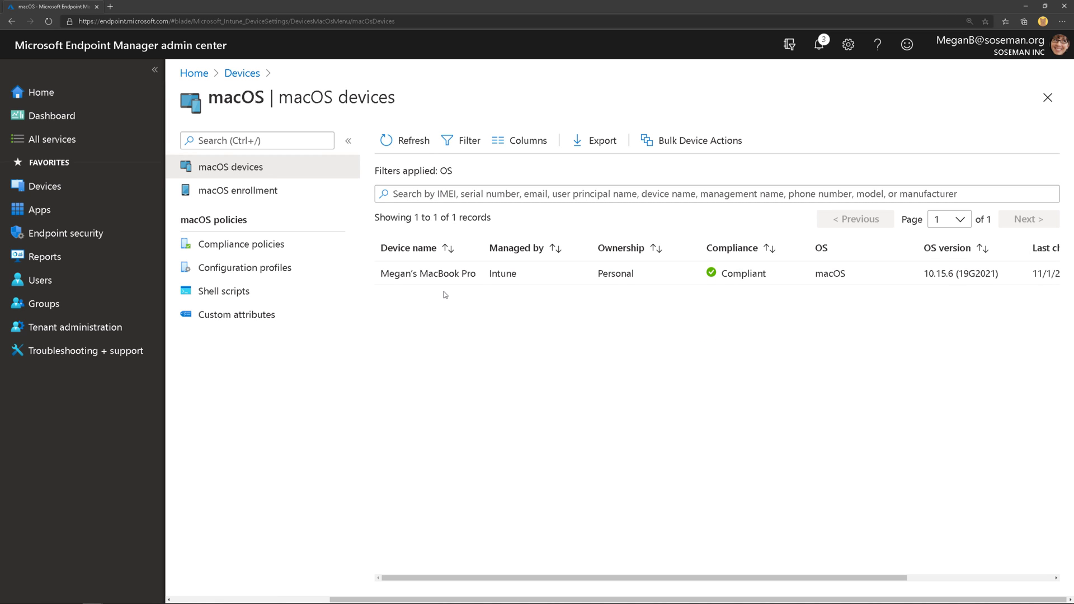
left_click(427, 271)
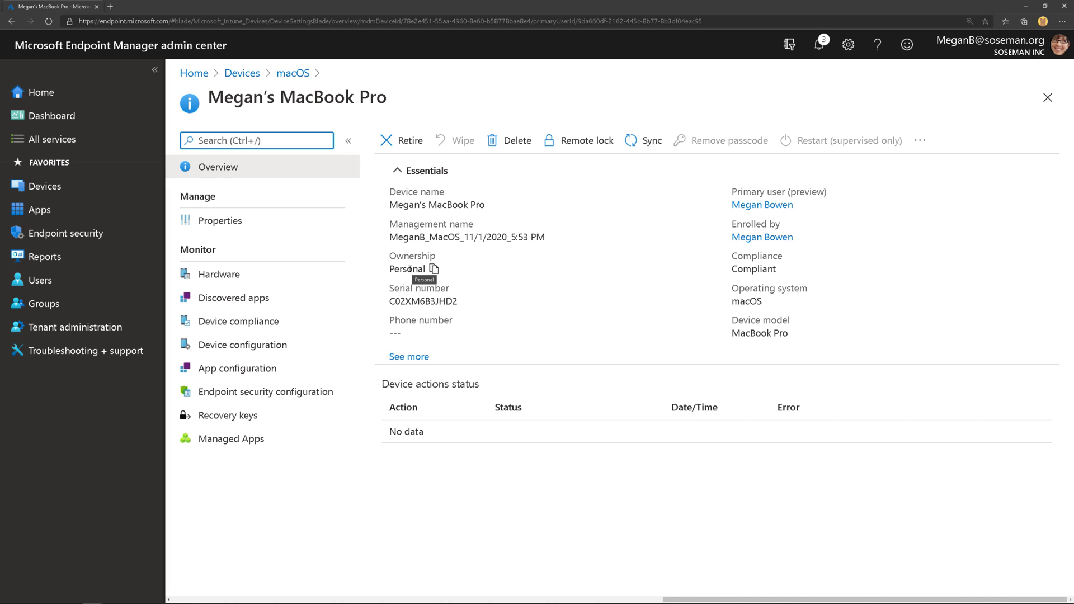
- Expand the MacBook Pro's full Essentials and bring up the Retire confirmation
left_click_drag(736, 258, 776, 273)
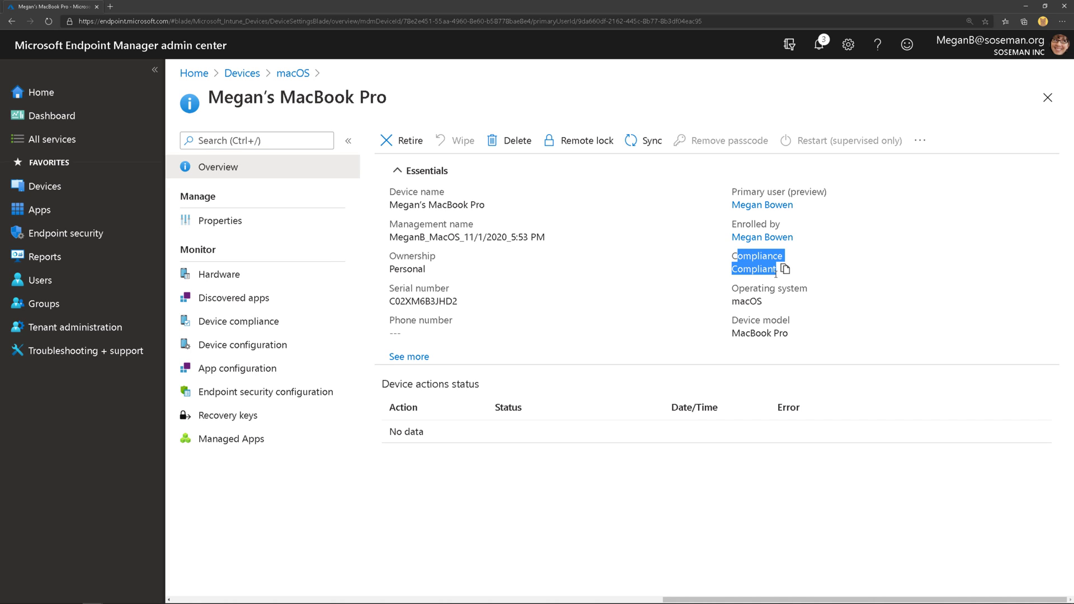
left_click(404, 357)
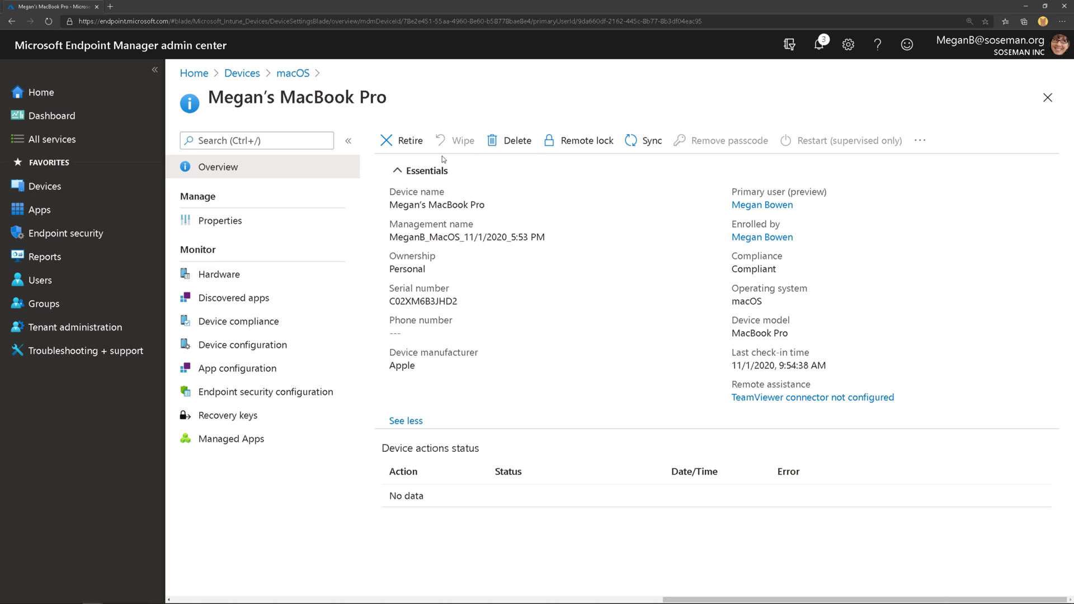
left_click(411, 147)
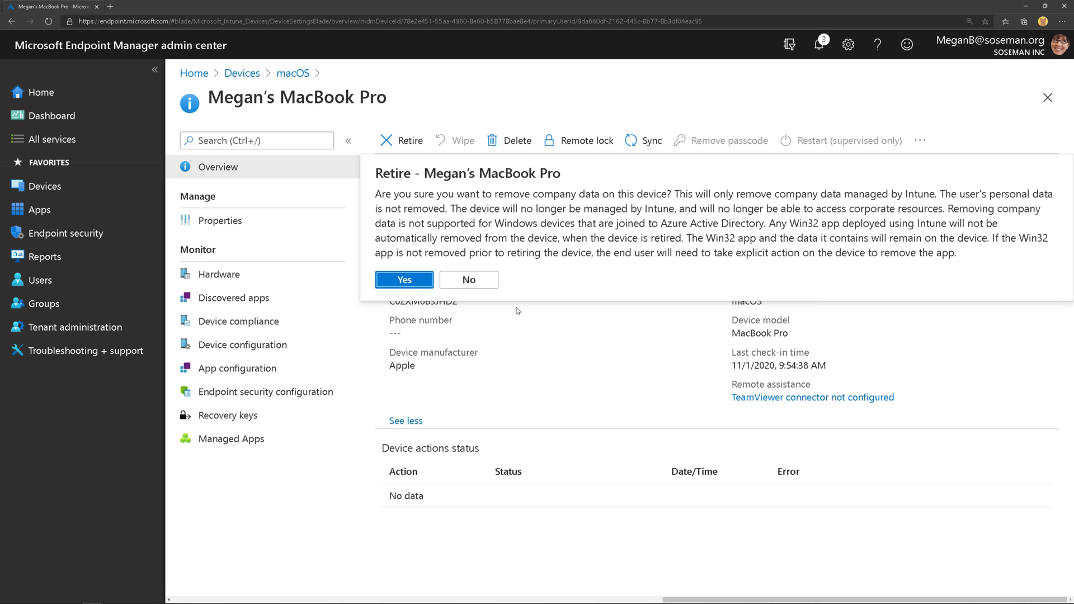
- Cancel retiring the MacBook Pro, glance at the extra device actions, and return to macOS devices
left_click(607, 352)
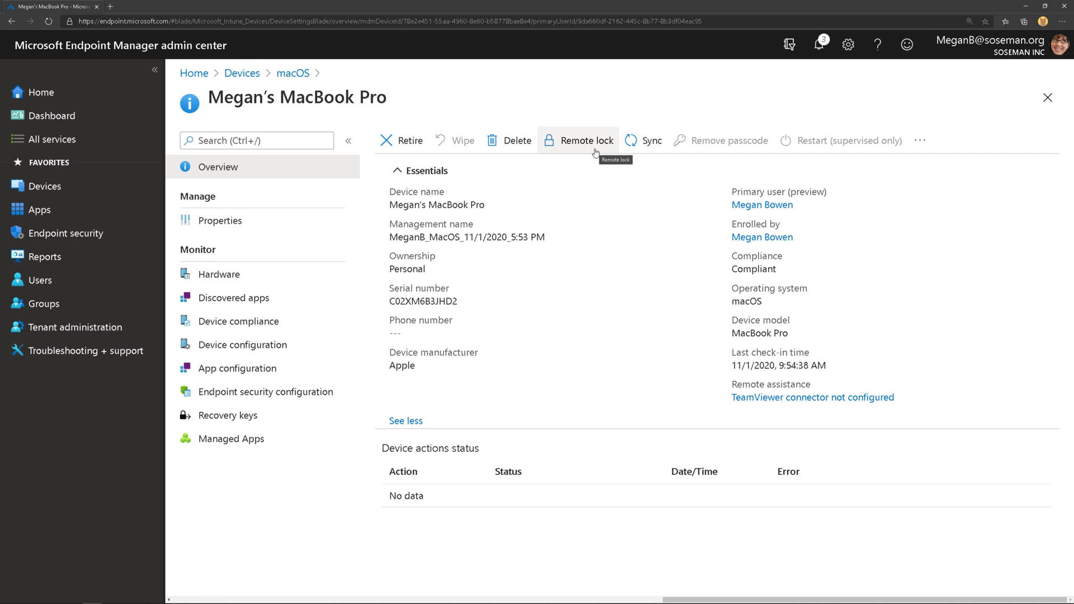
left_click(926, 142)
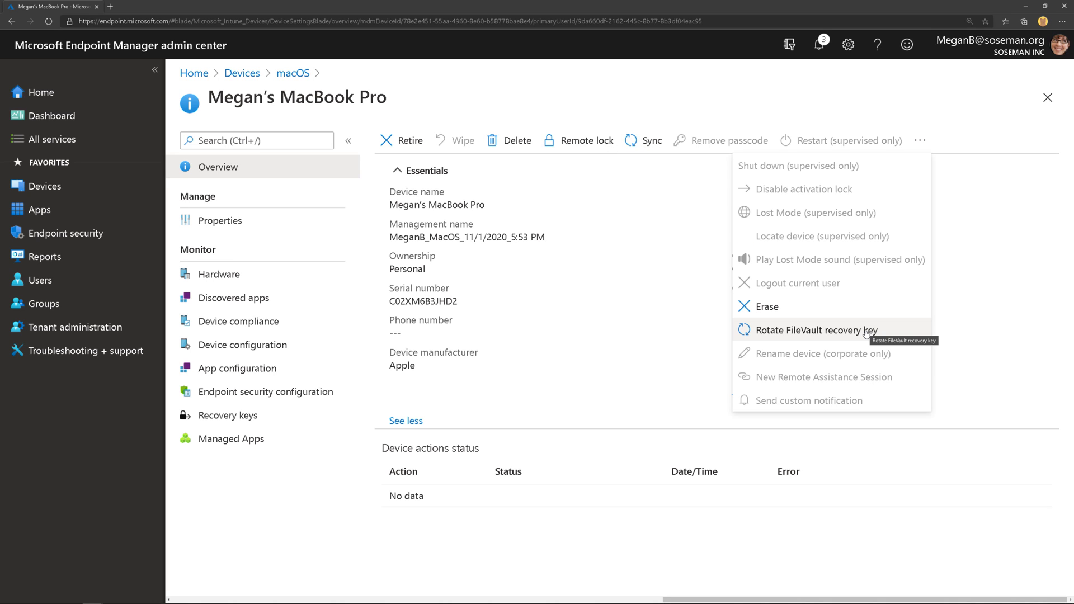
left_click(980, 286)
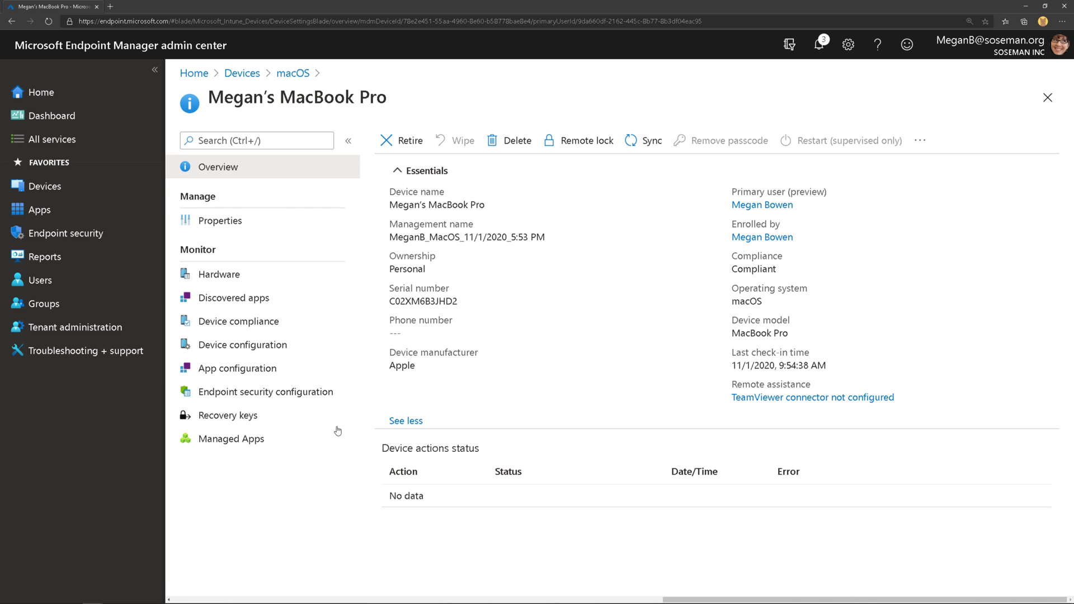
left_click(289, 75)
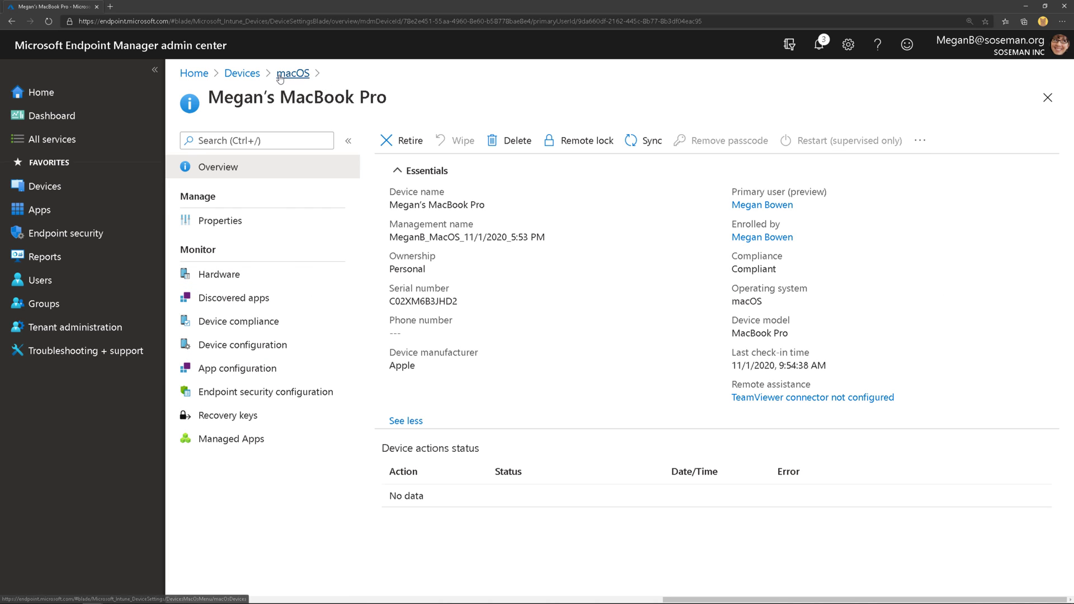